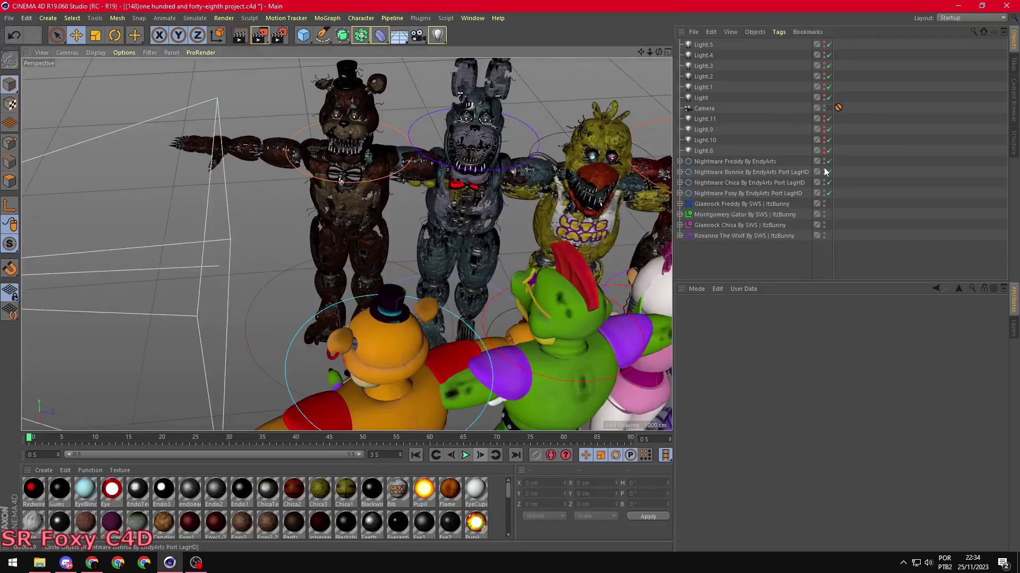
Select Nightmare Freddy's leg and right arm with the Rotate tool, checking through the camera view.
{"action": "left_click", "coordinate": [313, 257]}
{"action": "key", "text": "r"}
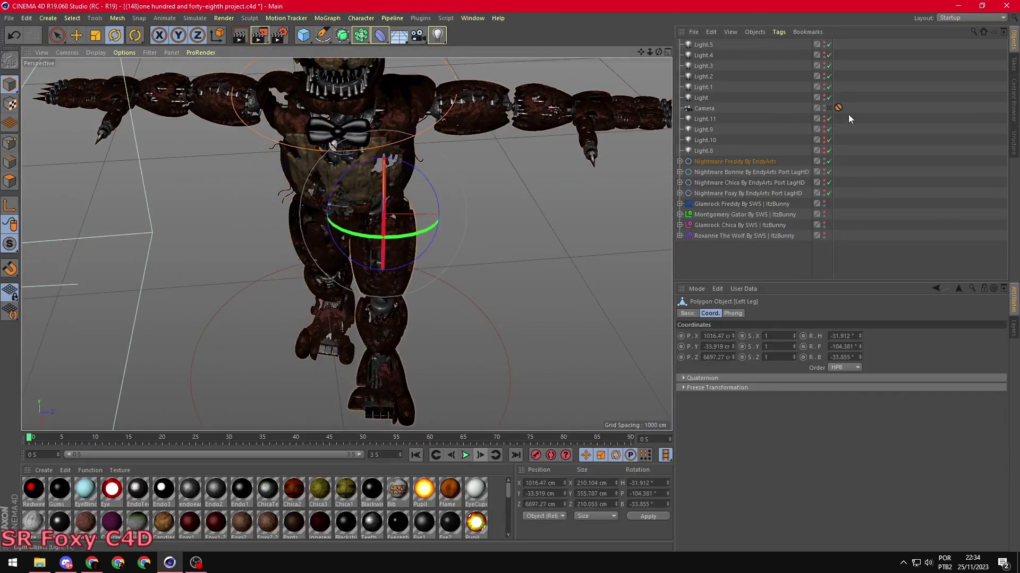
{"action": "left_click", "coordinate": [322, 143]}
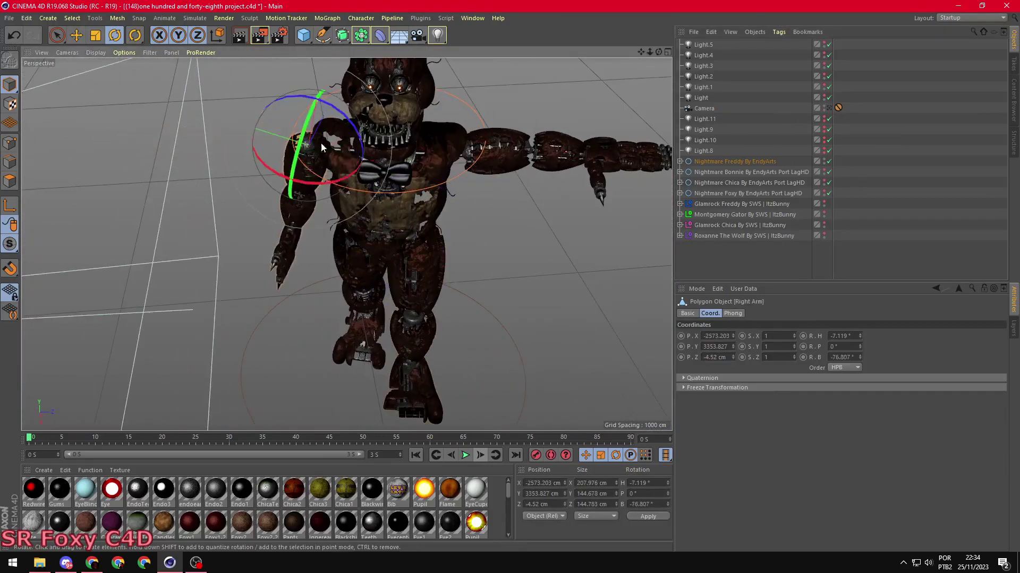
{"action": "left_click", "coordinate": [829, 108]}
{"action": "left_click", "coordinate": [103, 347]}
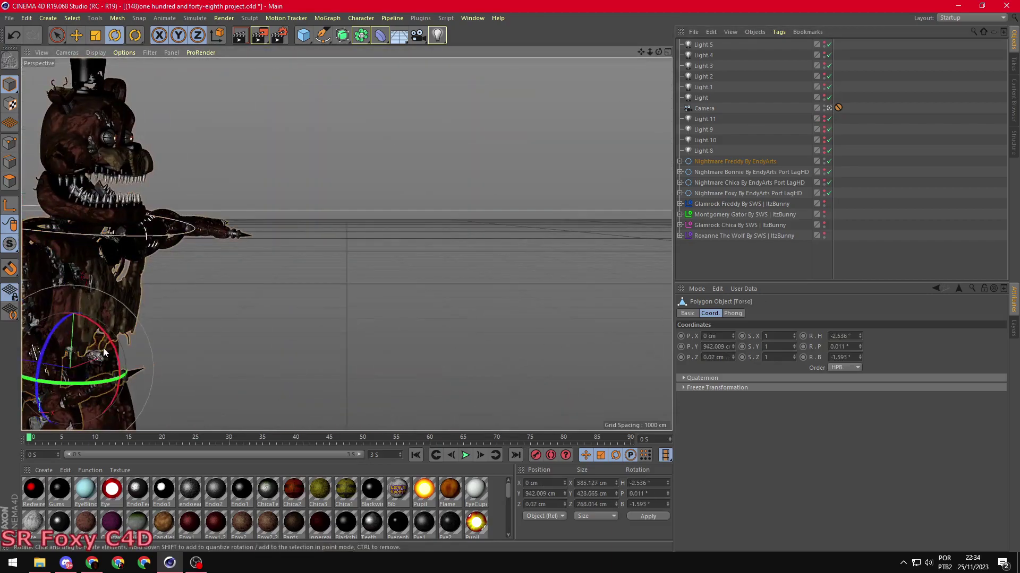
{"action": "left_click", "coordinate": [829, 108]}
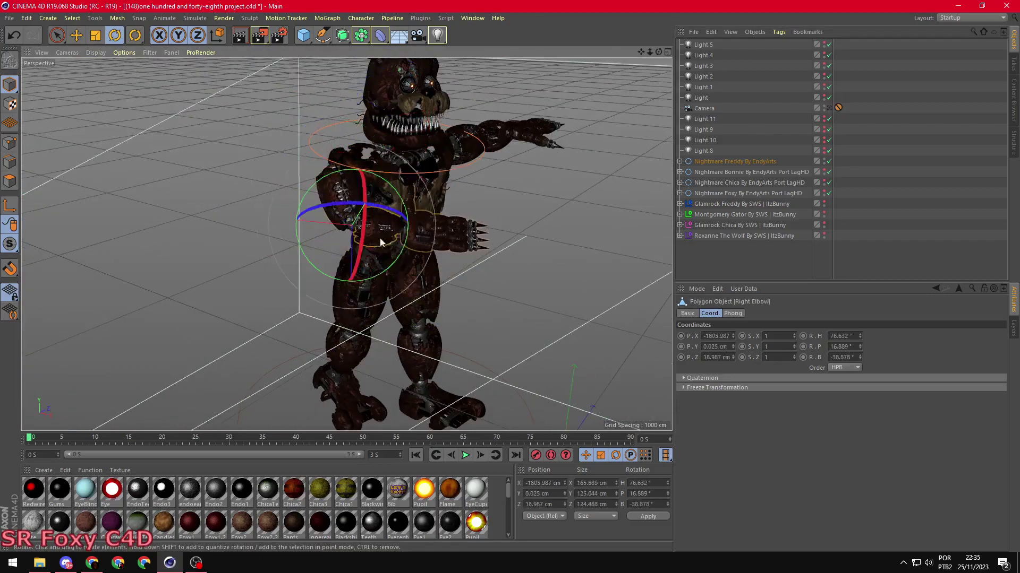
{"action": "scroll", "coordinate": [380, 242], "scroll_direction": "up", "scroll_amount": 5}
Curl the fingers and fingertips of Freddy's right hand.
{"action": "left_click", "coordinate": [480, 213], "text": "shift"}
{"action": "scroll", "coordinate": [480, 213], "scroll_direction": "up", "scroll_amount": 3}
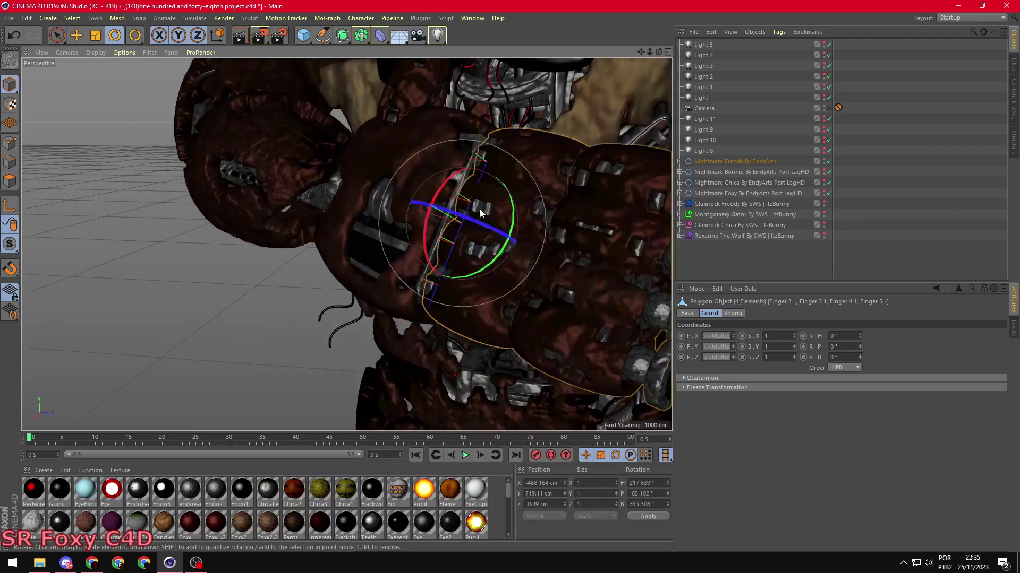
{"action": "left_click_drag", "start_coordinate": [480, 213], "coordinate": [456, 298], "text": "alt"}
{"action": "scroll", "coordinate": [457, 297], "scroll_direction": "up", "scroll_amount": 3}
{"action": "left_click", "coordinate": [205, 113], "text": "shift"}
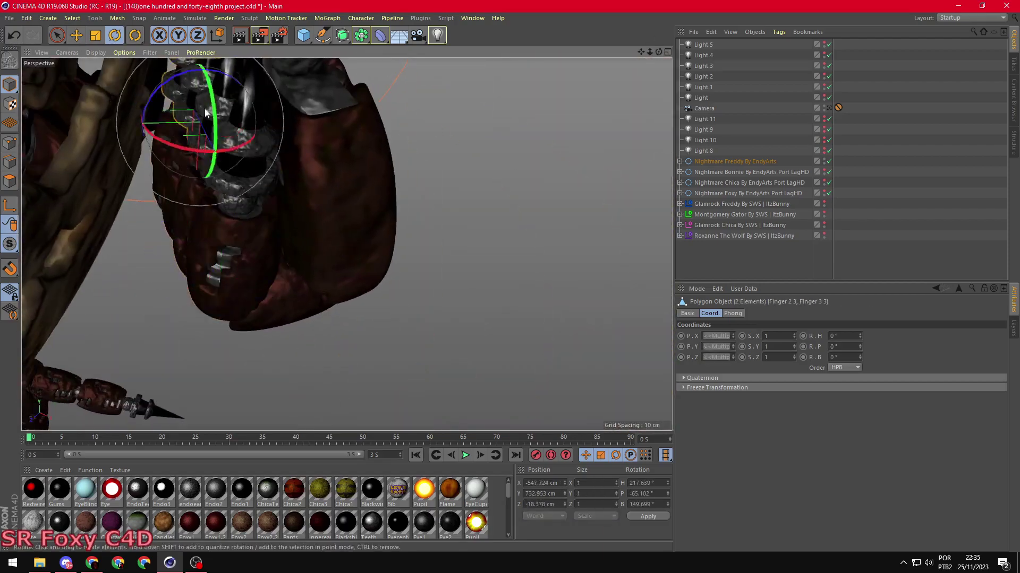
{"action": "left_click", "coordinate": [277, 338]}
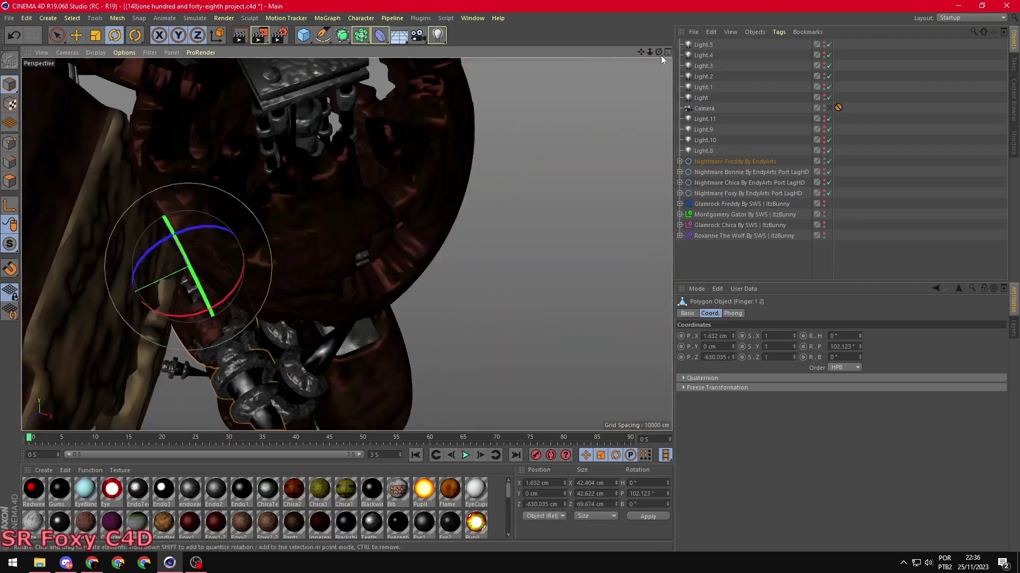
{"action": "scroll", "coordinate": [276, 337], "scroll_direction": "down", "scroll_amount": 6}
Swing Freddy's left arm down in front of his body and bend his elbows.
{"action": "left_click_drag", "start_coordinate": [342, 181], "coordinate": [329, 250]}
{"action": "left_click", "coordinate": [386, 239]}
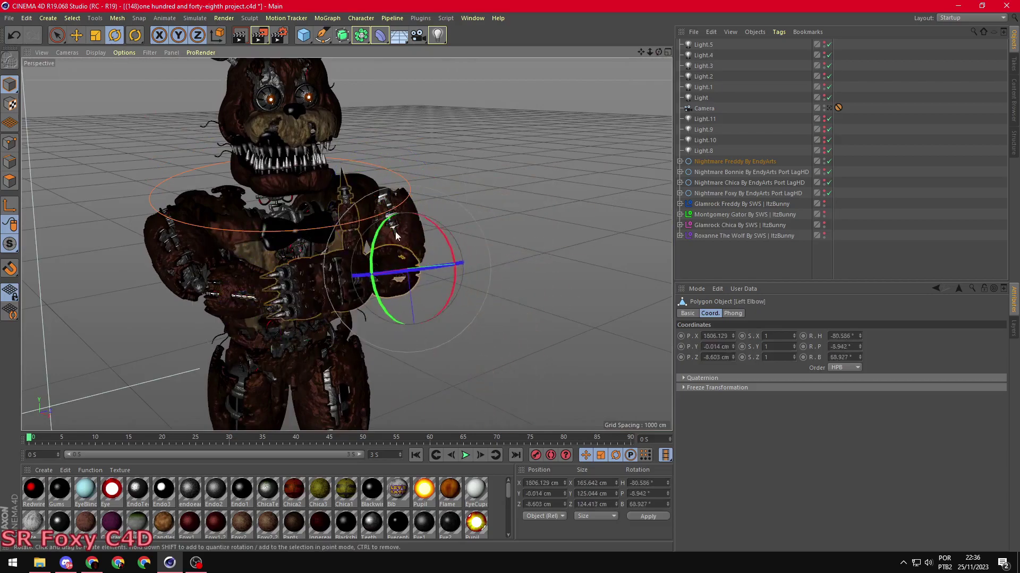
{"action": "scroll", "coordinate": [349, 295], "scroll_direction": "up", "scroll_amount": 3}
{"action": "scroll", "coordinate": [349, 295], "scroll_direction": "up", "scroll_amount": 3}
{"action": "mouse_move", "coordinate": [349, 295]}
{"action": "left_mouse_down", "text": "alt"}
{"action": "mouse_move", "coordinate": [257, 67]}
{"action": "mouse_move", "coordinate": [474, 208]}
{"action": "left_mouse_up", "text": "alt"}
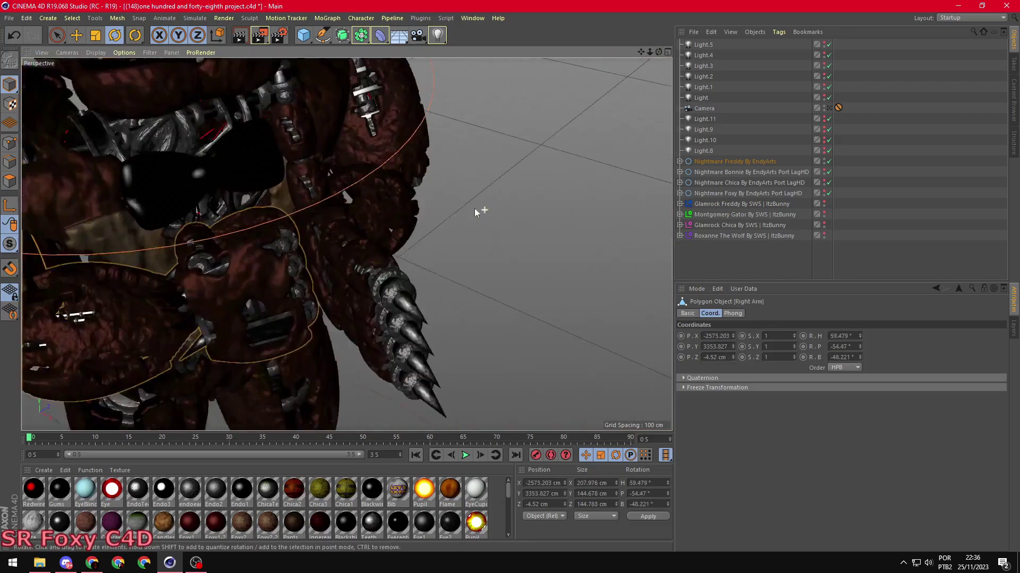
{"action": "left_click", "coordinate": [193, 342]}
{"action": "scroll", "coordinate": [346, 244], "scroll_direction": "up", "scroll_amount": 3}
{"action": "left_click_drag", "start_coordinate": [346, 244], "coordinate": [514, 228], "text": "alt"}
{"action": "left_click", "coordinate": [514, 228]}
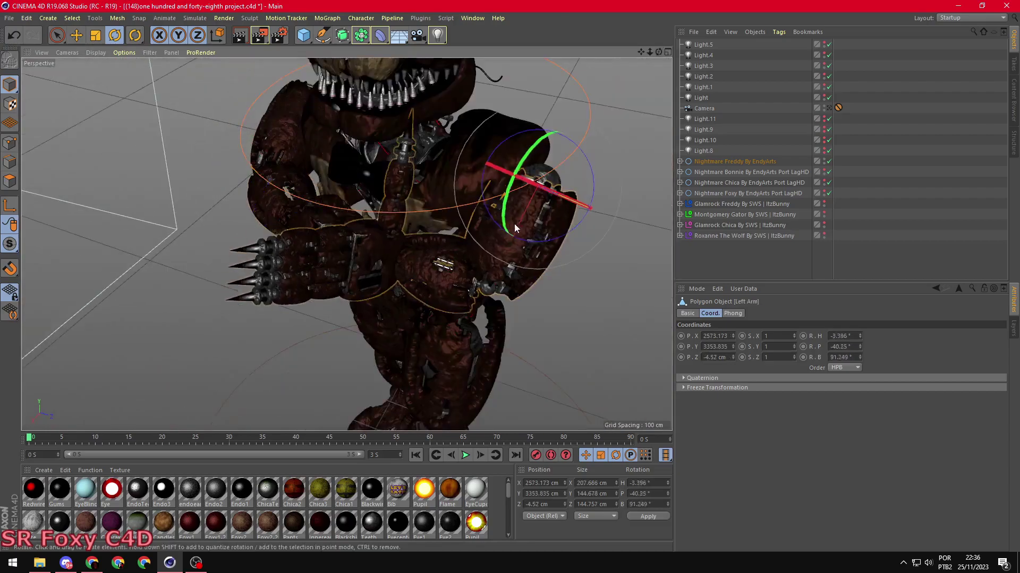
Curl Freddy's left-hand fingers inward, with Finger 1.1 at H 37.089°.
{"action": "mouse_move", "coordinate": [662, 52]}
{"action": "left_mouse_down"}
{"action": "mouse_move", "coordinate": [345, 223]}
{"action": "mouse_move", "coordinate": [335, 307]}
{"action": "mouse_move", "coordinate": [473, 291]}
{"action": "left_mouse_up"}
{"action": "left_click", "coordinate": [371, 219]}
{"action": "scroll", "coordinate": [374, 182], "scroll_direction": "up", "scroll_amount": 3}
{"action": "left_click", "coordinate": [346, 223], "text": "shift"}
{"action": "left_click", "coordinate": [473, 291]}
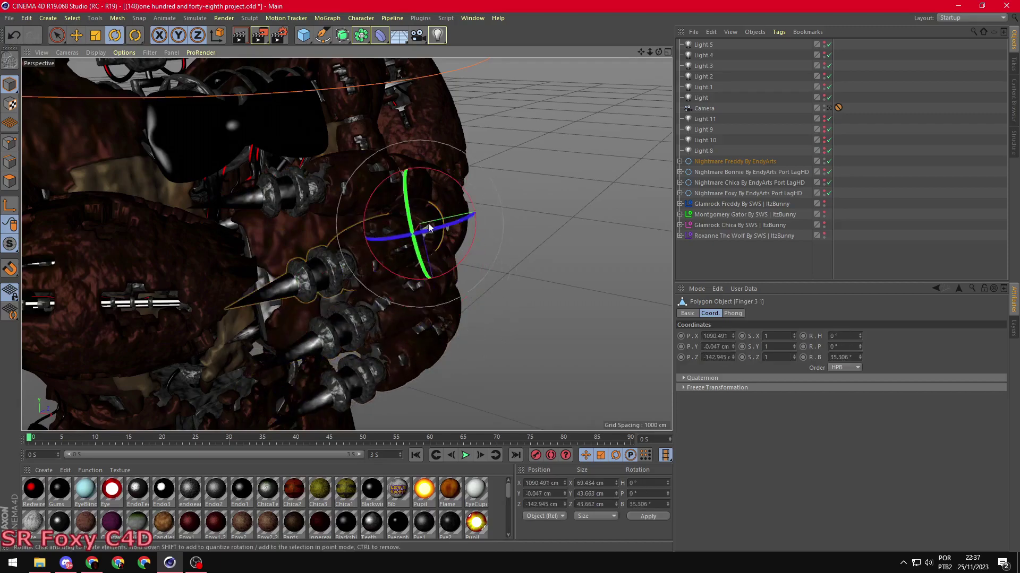
{"action": "scroll", "coordinate": [428, 227], "scroll_direction": "down", "scroll_amount": 3}
{"action": "left_click", "coordinate": [478, 135]}
{"action": "scroll", "coordinate": [496, 84], "scroll_direction": "up", "scroll_amount": 4}
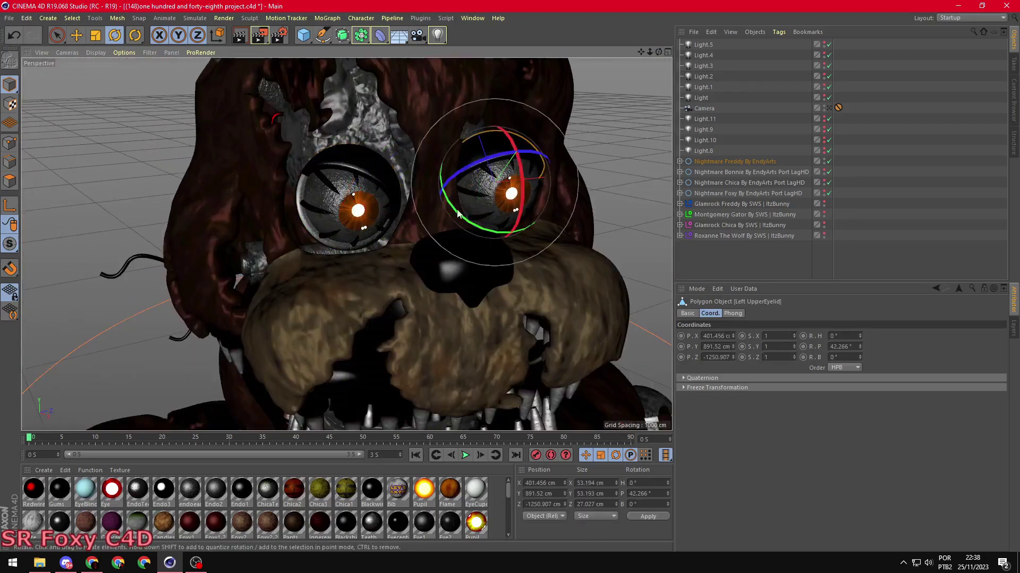
Rotate Nightmare Bonnie's jaw open, then clear the selection.
{"action": "left_click", "coordinate": [458, 214], "text": "shift"}
{"action": "scroll", "coordinate": [276, 189], "scroll_direction": "down", "scroll_amount": 5}
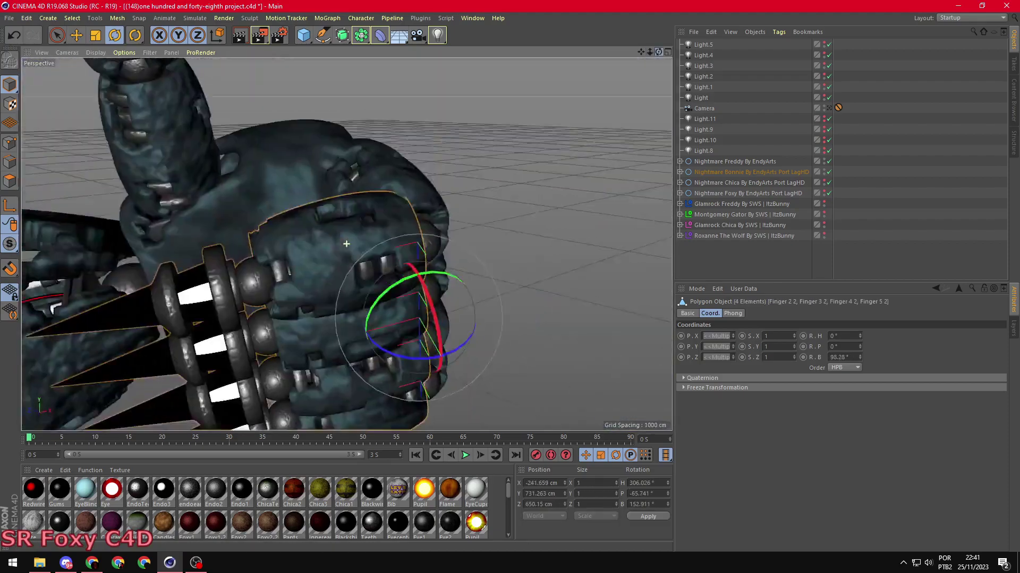
{"action": "left_click", "coordinate": [213, 199]}
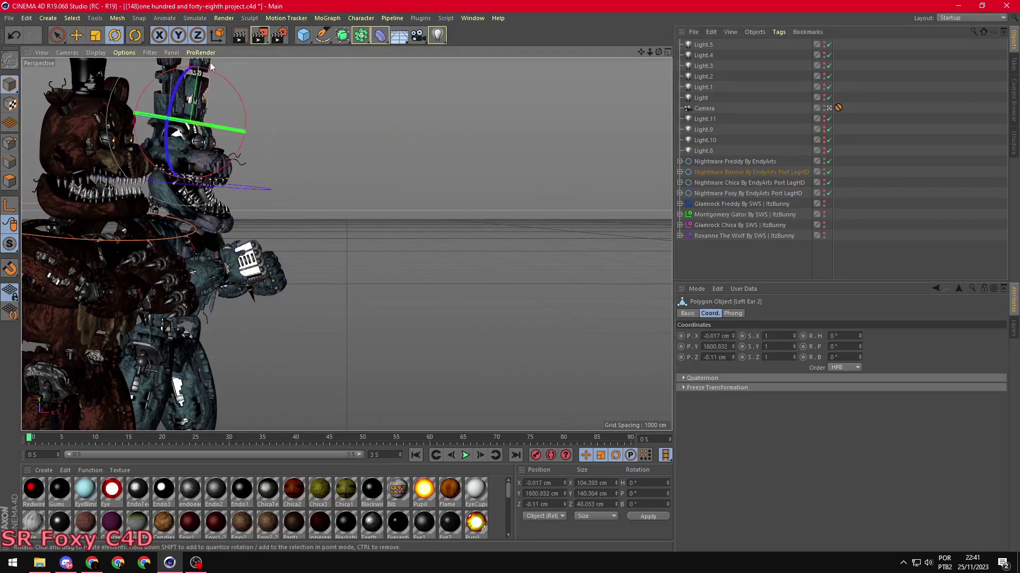
{"action": "left_click_drag", "start_coordinate": [175, 178], "coordinate": [235, 187]}
{"action": "left_click", "coordinate": [720, 268]}
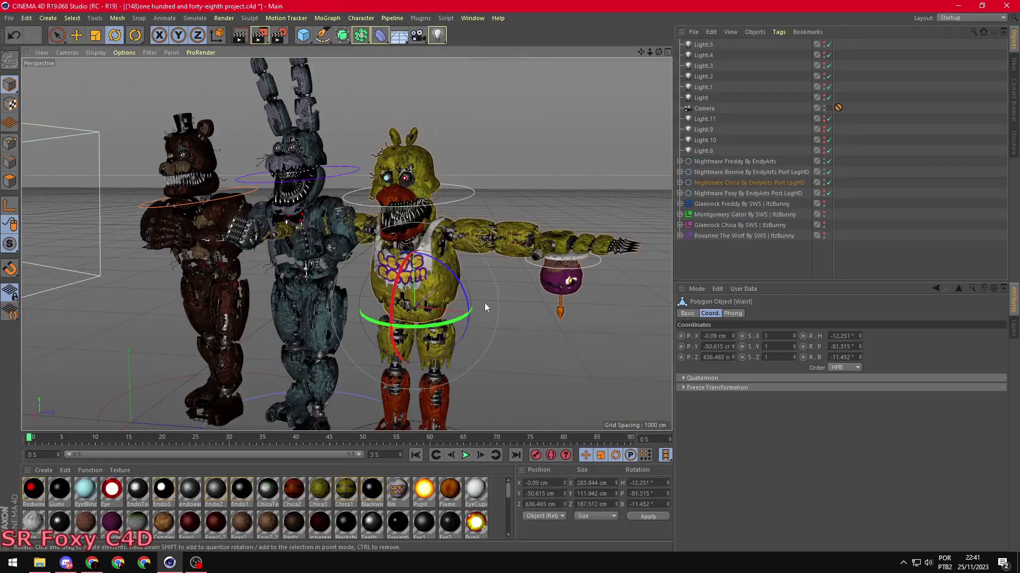
Pose Nightmare Chica's elbow, head and jaw, curl her fingers, then deselect.
{"action": "left_click", "coordinate": [311, 227]}
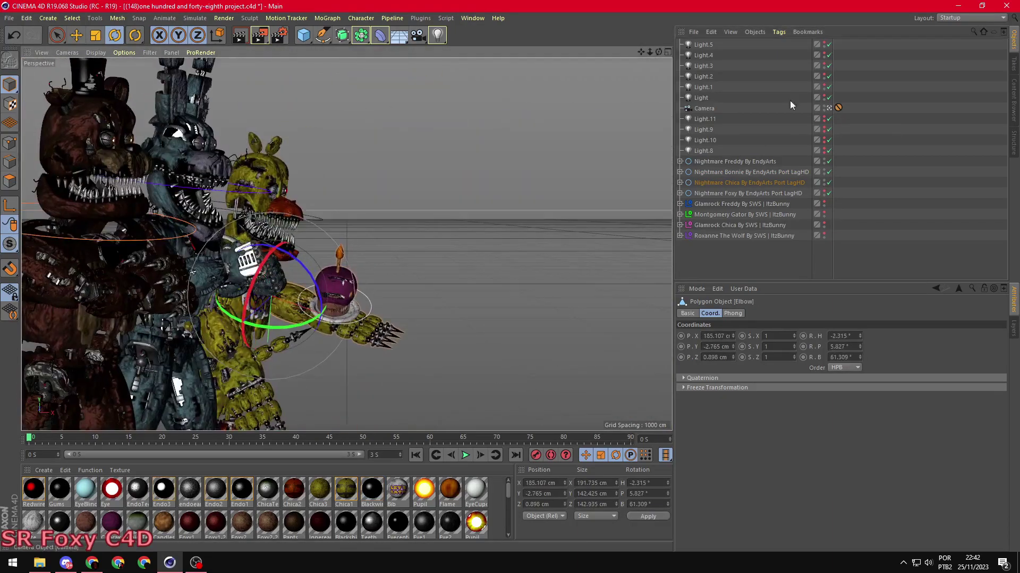
{"action": "left_click", "coordinate": [679, 183]}
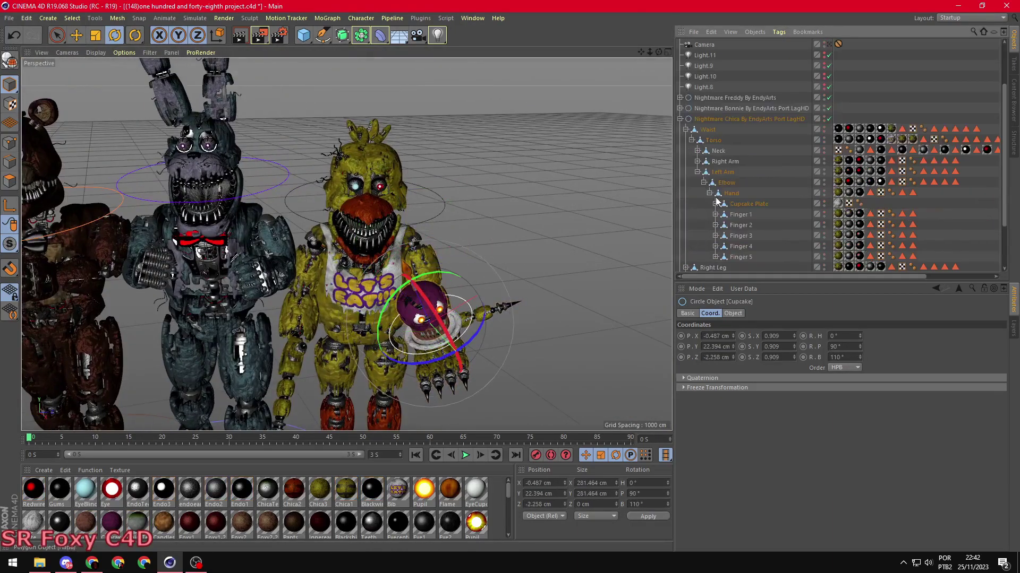
{"action": "left_click", "coordinate": [680, 129]}
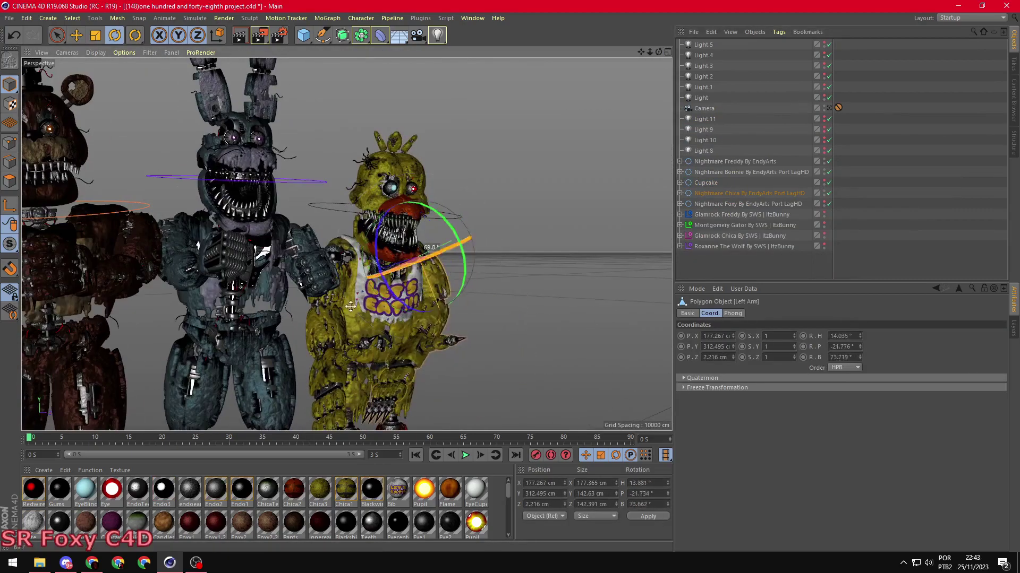
{"action": "left_click", "coordinate": [377, 238]}
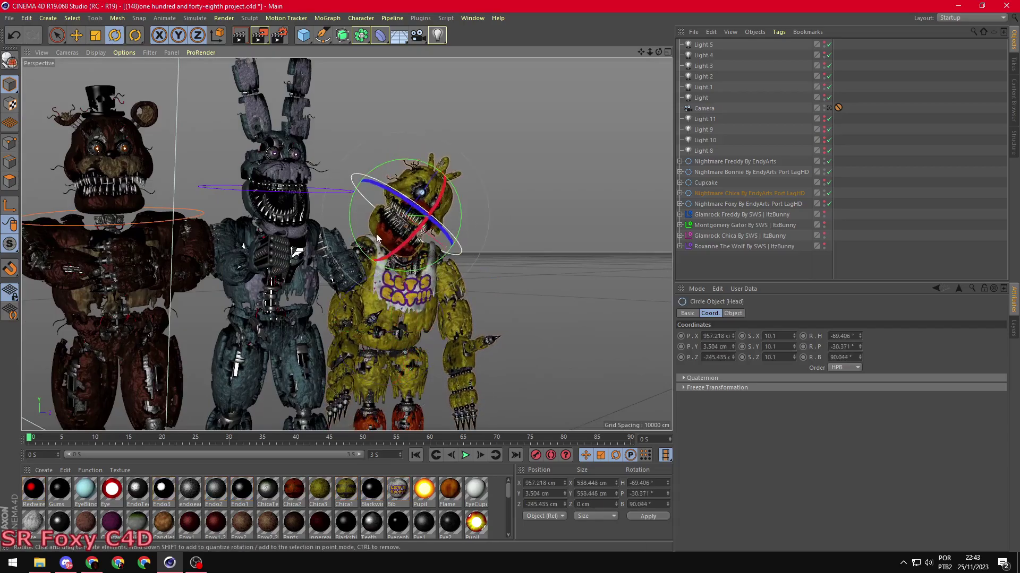
{"action": "left_click", "coordinate": [259, 215]}
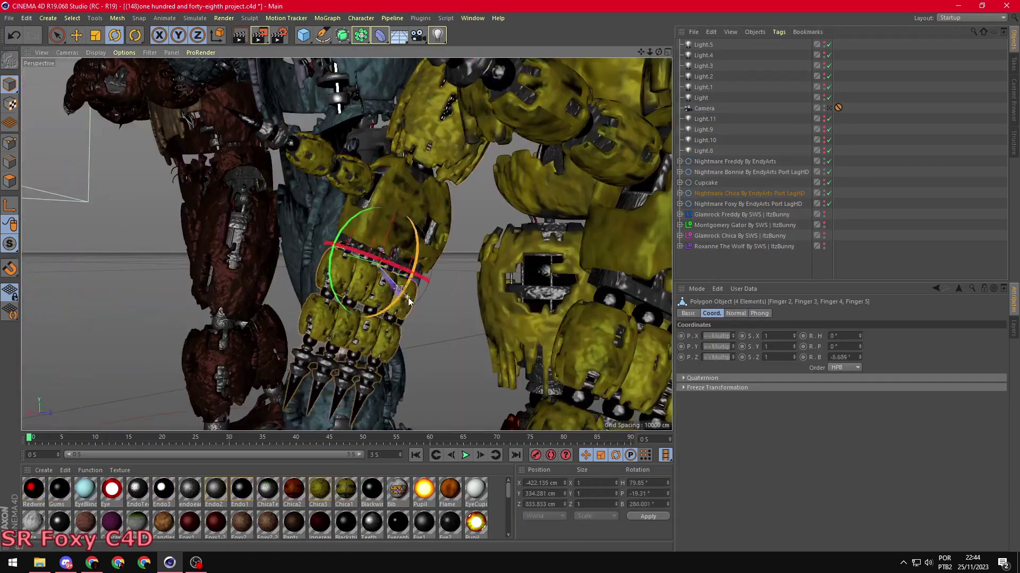
{"action": "left_click_drag", "start_coordinate": [386, 301], "coordinate": [346, 244]}
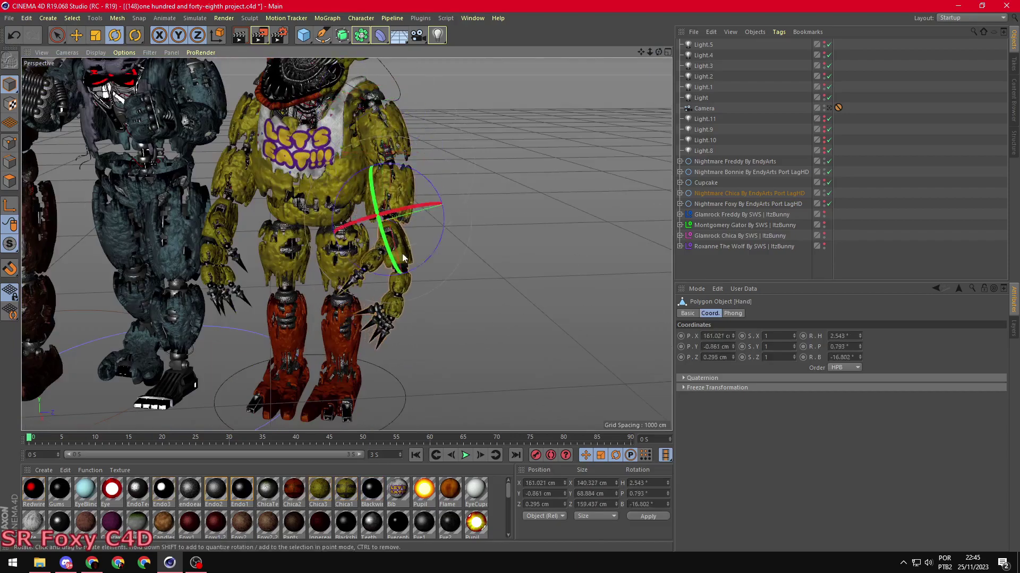
{"action": "left_click", "coordinate": [756, 274]}
Select the cupcake on Nightmare Chica's hand and rotate it.
{"action": "left_click", "coordinate": [729, 193]}
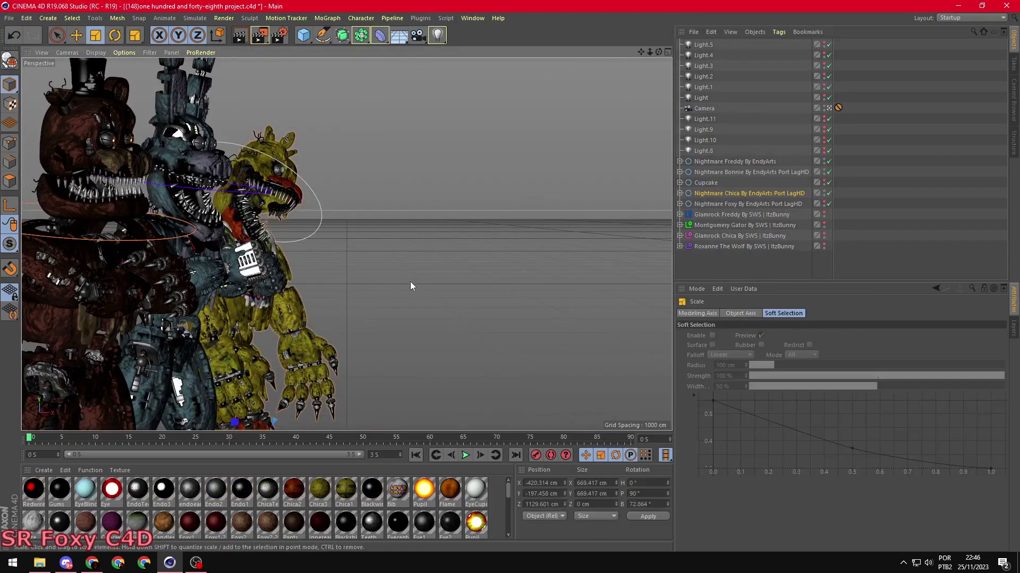
{"action": "left_click", "coordinate": [706, 182]}
{"action": "left_click_drag", "start_coordinate": [445, 254], "coordinate": [236, 187], "text": "alt"}
{"action": "key", "text": "r"}
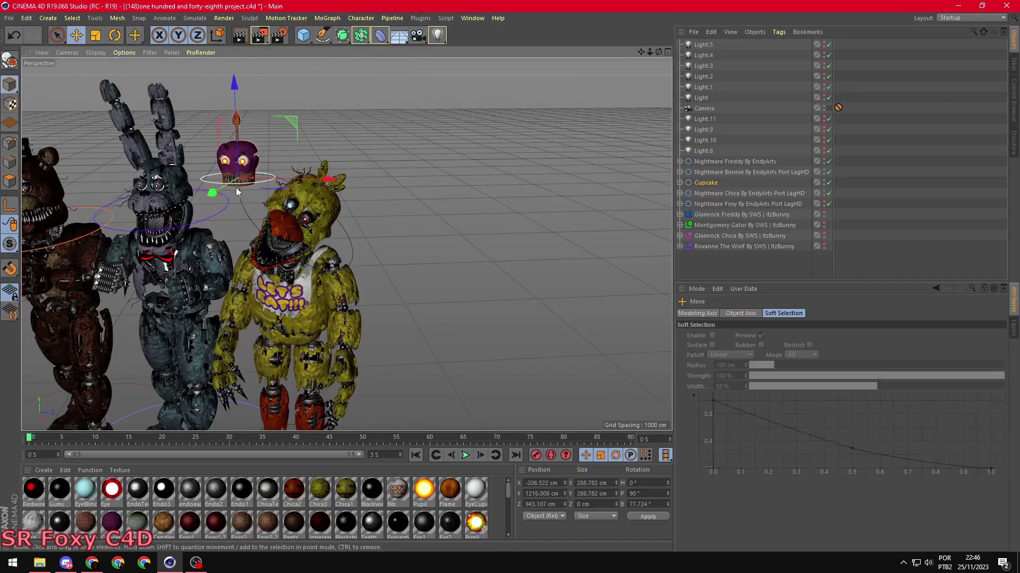
{"action": "scroll", "coordinate": [405, 157], "scroll_direction": "up", "scroll_amount": 5}
{"action": "scroll", "coordinate": [404, 156], "scroll_direction": "down", "scroll_amount": 5}
Bend Nightmare Foxy's left leg about -19° and select his torso.
{"action": "left_click_drag", "start_coordinate": [403, 157], "coordinate": [371, 180], "text": "alt"}
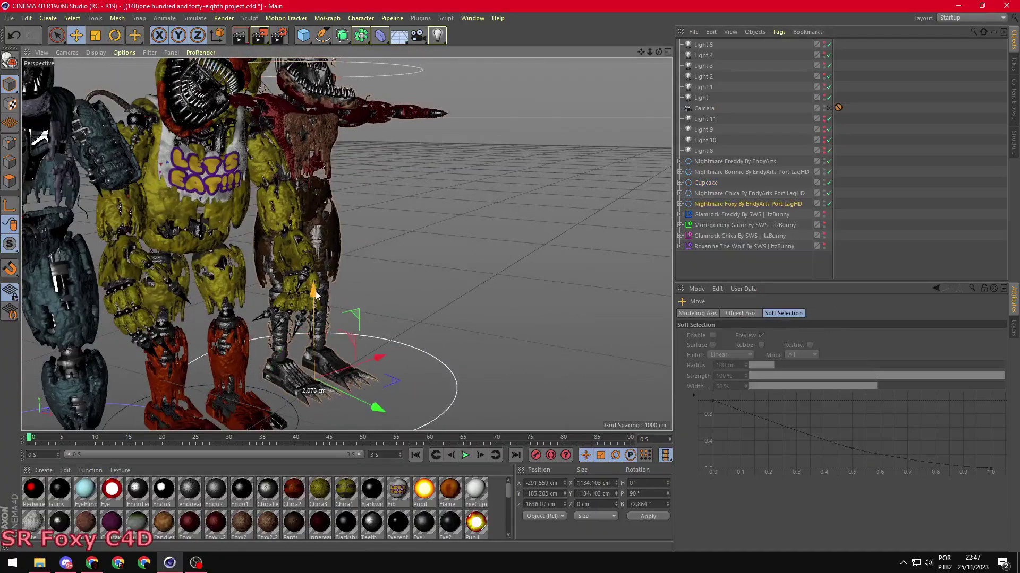
{"action": "key", "text": "r"}
{"action": "mouse_move", "coordinate": [319, 297]}
{"action": "left_mouse_down", "text": "alt"}
{"action": "mouse_move", "coordinate": [371, 239]}
{"action": "mouse_move", "coordinate": [403, 228]}
{"action": "left_mouse_up", "text": "alt"}
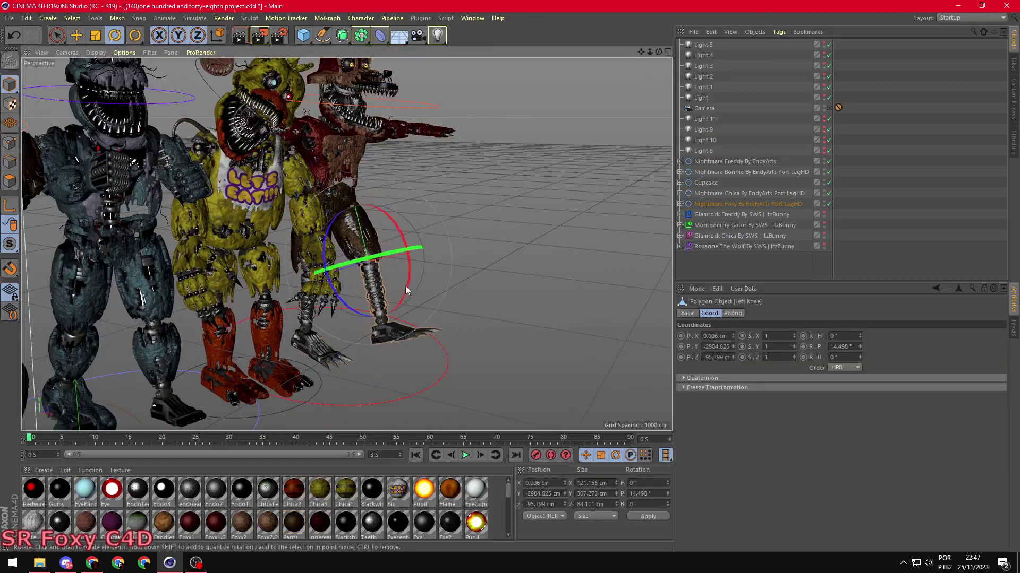
{"action": "left_click", "coordinate": [319, 197]}
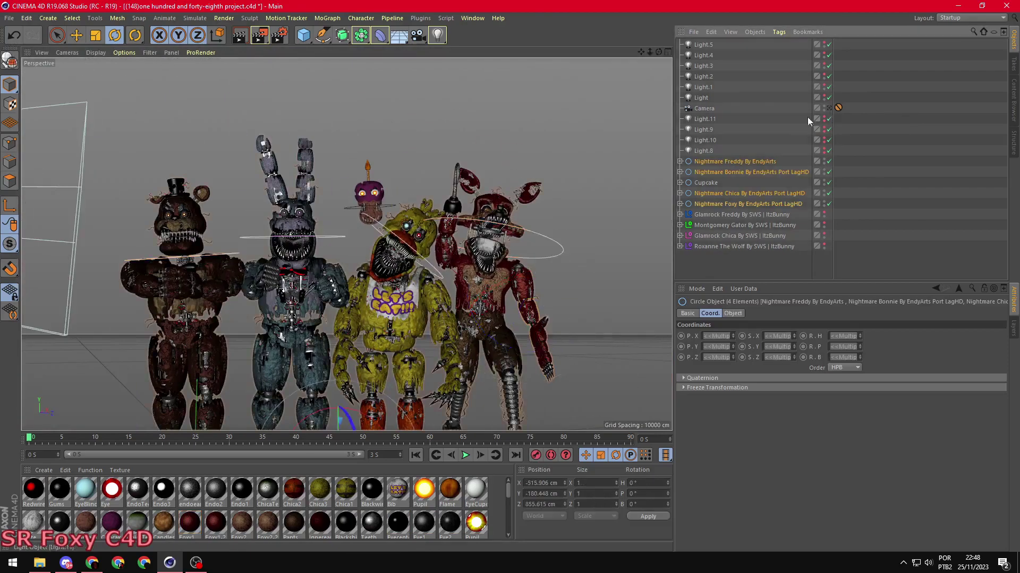
Slide the Nightmare group along X, undo the move, and reselect the group with the cupcake.
{"action": "left_click", "coordinate": [829, 108]}
{"action": "left_click_drag", "start_coordinate": [637, 184], "coordinate": [624, 185]}
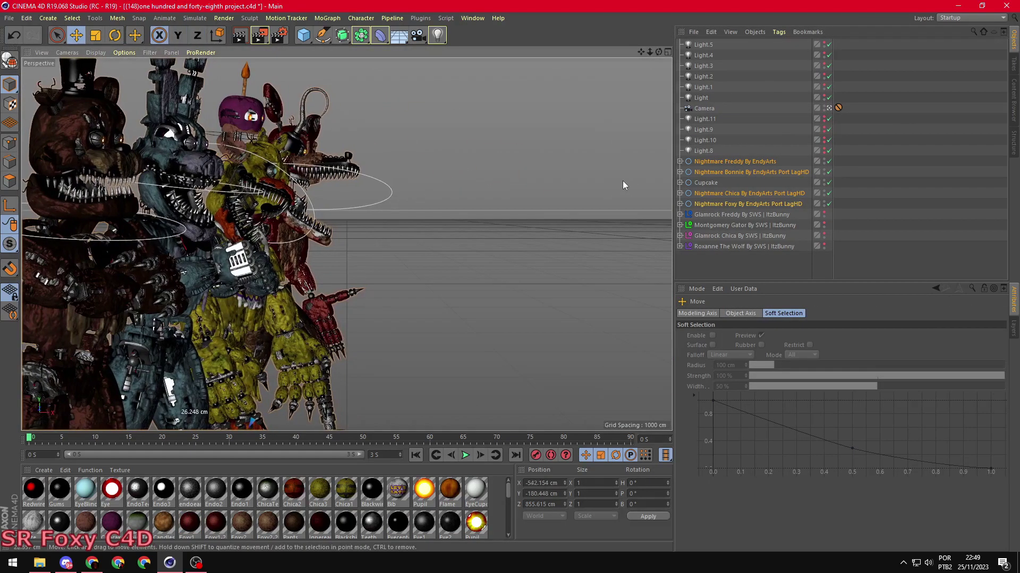
{"action": "left_click", "coordinate": [15, 36]}
{"action": "left_click", "coordinate": [31, 36]}
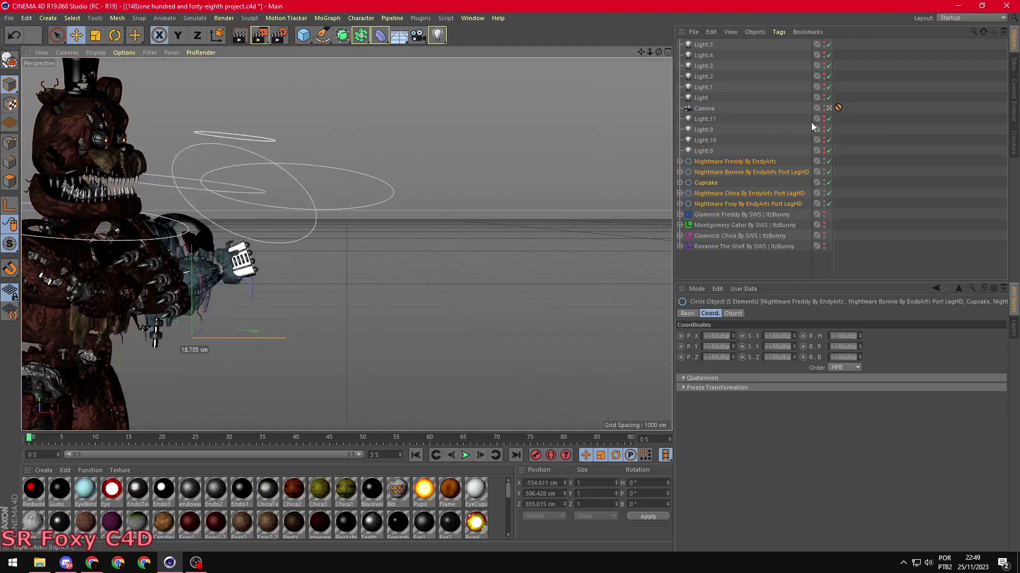
{"action": "left_click", "coordinate": [32, 36]}
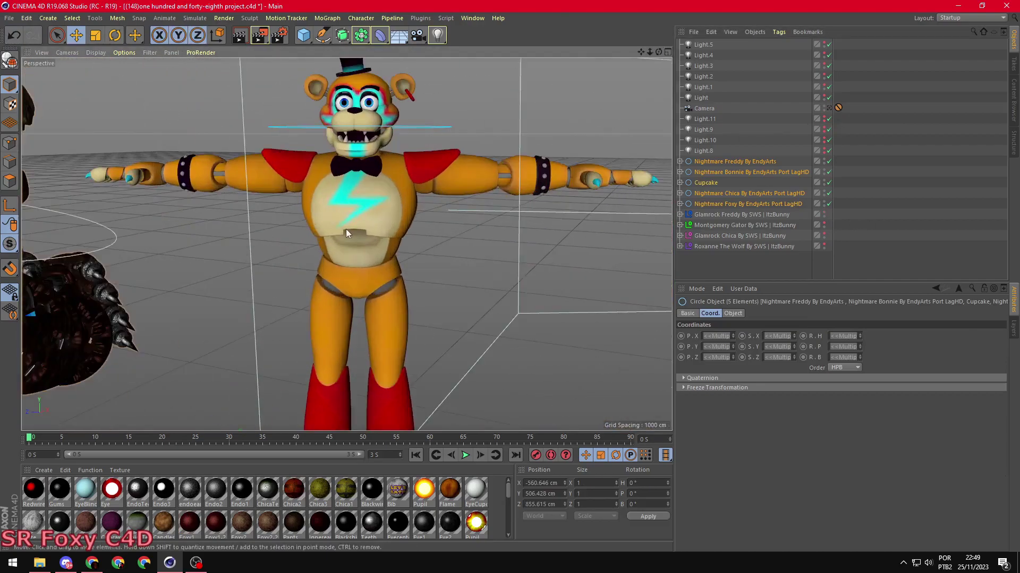
Lower Glamrock Freddy's arms from the T-pose, undoing trial rotations along the way.
{"action": "left_click_drag", "start_coordinate": [346, 202], "coordinate": [429, 269]}
{"action": "key", "text": "ctrl+z"}
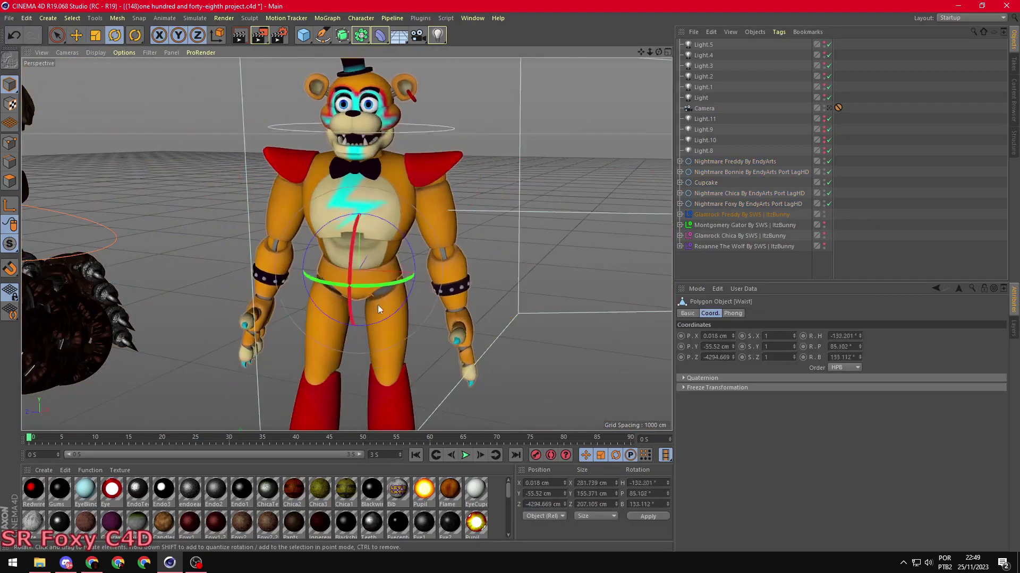
{"action": "key", "text": "ctrl+z"}
{"action": "key", "text": "ctrl+z"}
{"action": "key", "text": "ctrl+z"}
{"action": "key", "text": "ctrl+z"}
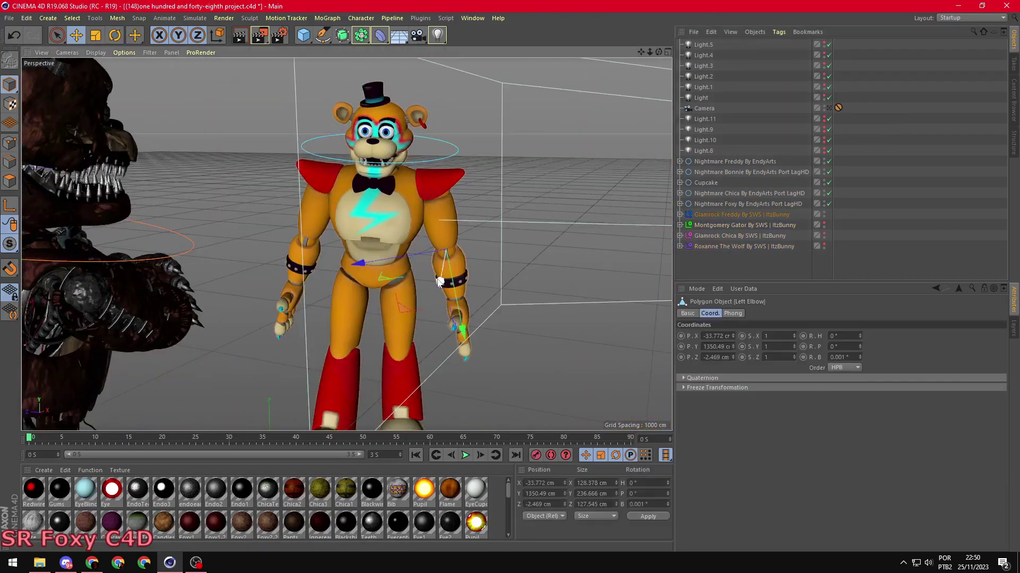
{"action": "key", "text": "ctrl+z"}
{"action": "key", "text": "ctrl+z"}
{"action": "key", "text": "ctrl+z"}
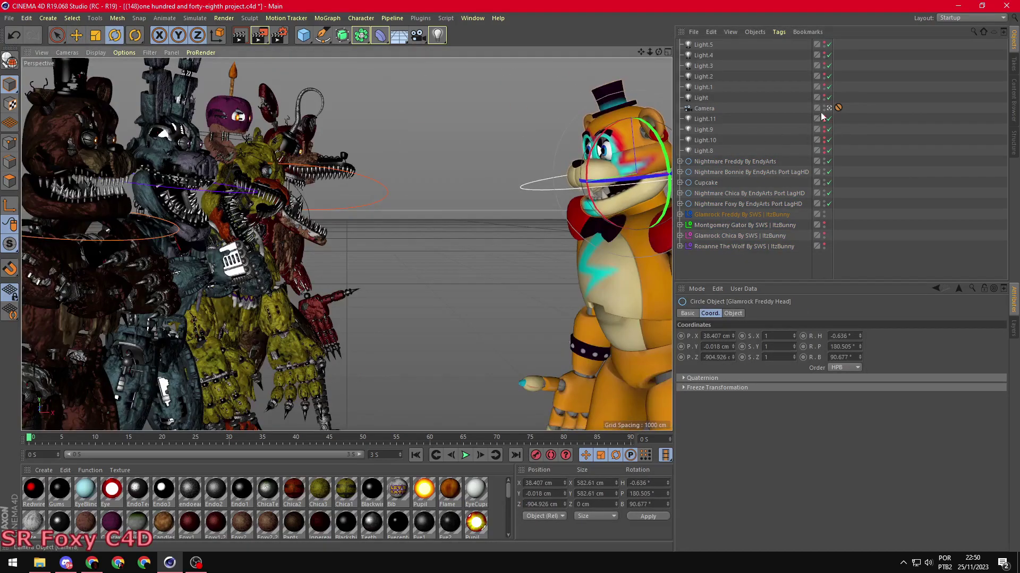
{"action": "key", "text": "ctrl+z"}
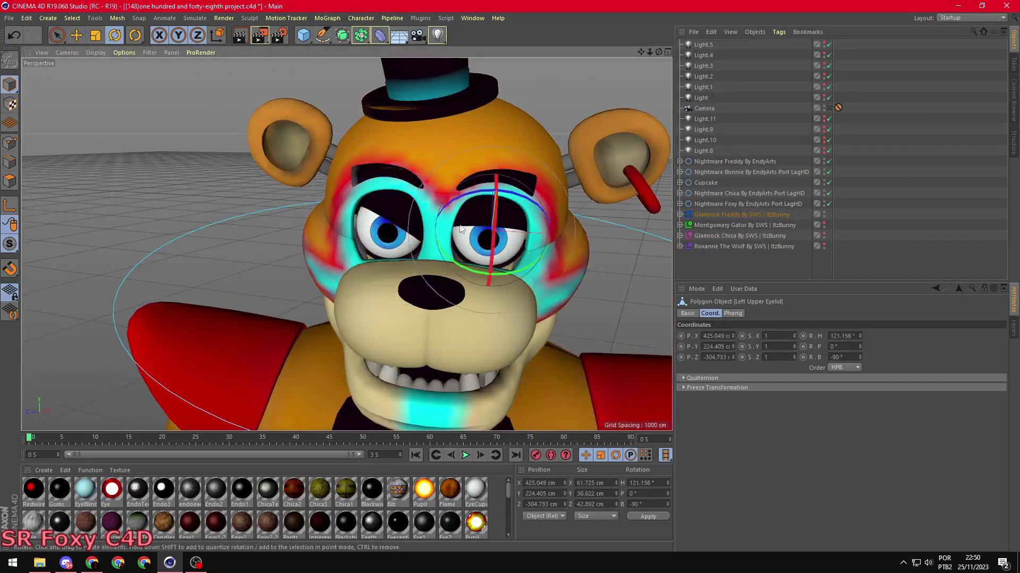
{"action": "key", "text": "ctrl+z"}
{"action": "key", "text": "ctrl+z"}
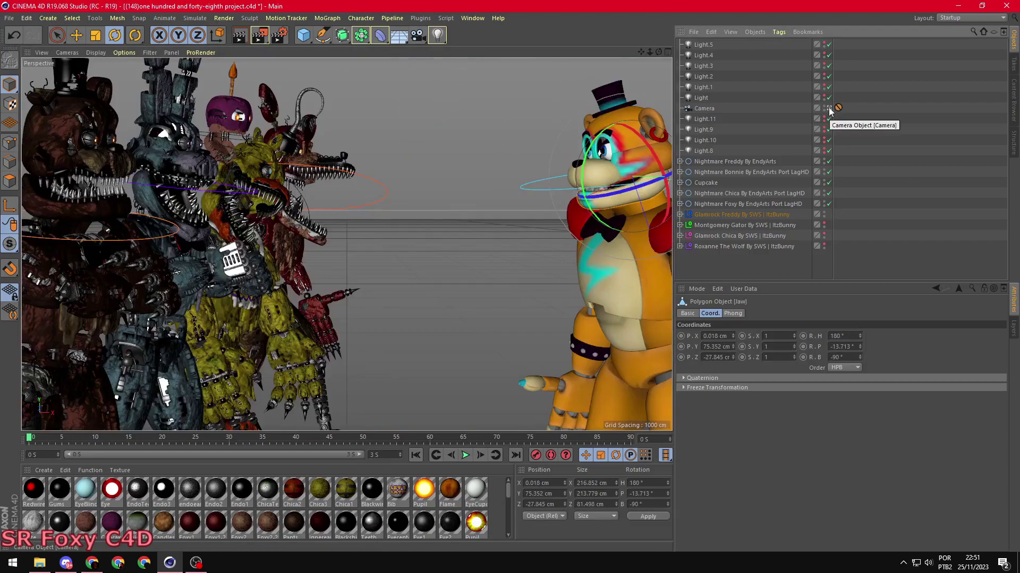
{"action": "key", "text": "ctrl+z"}
{"action": "key", "text": "ctrl+z"}
{"action": "key", "text": "ctrl+z"}
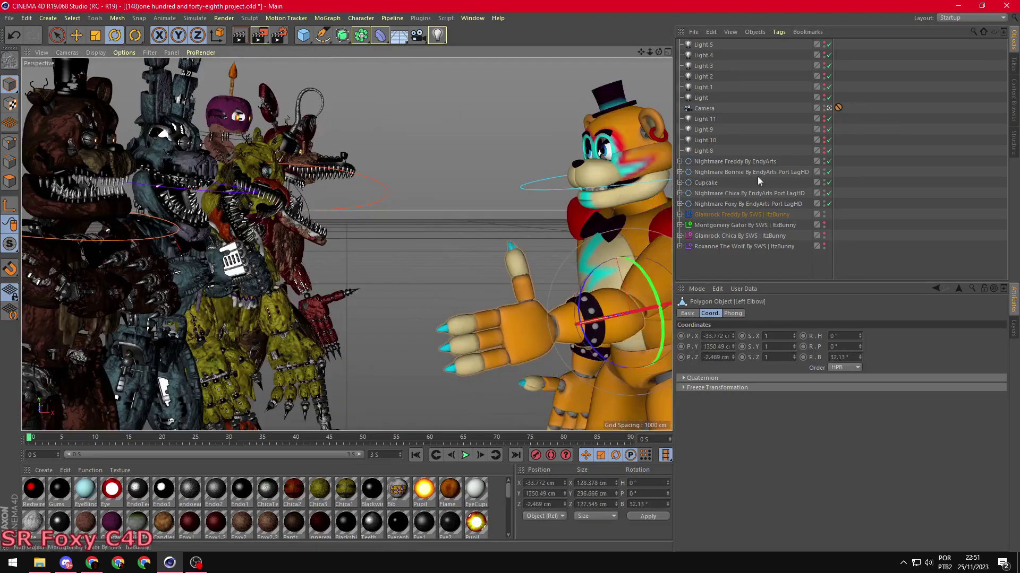
{"action": "key", "text": "ctrl+z"}
{"action": "key", "text": "ctrl+z"}
{"action": "key", "text": "ctrl+z"}
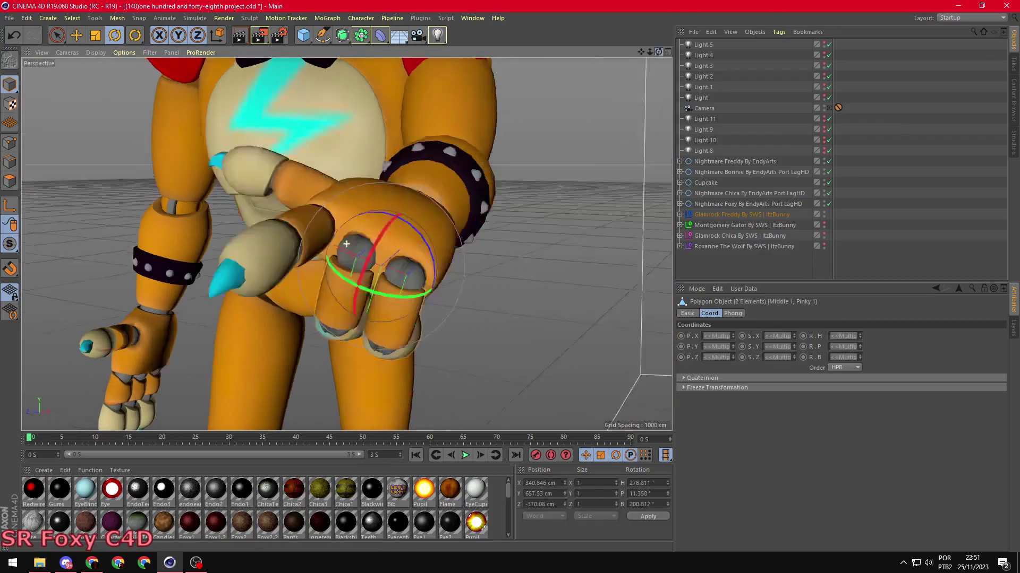
{"action": "key", "text": "ctrl+z"}
{"action": "key", "text": "ctrl+z"}
{"action": "key", "text": "ctrl+z"}
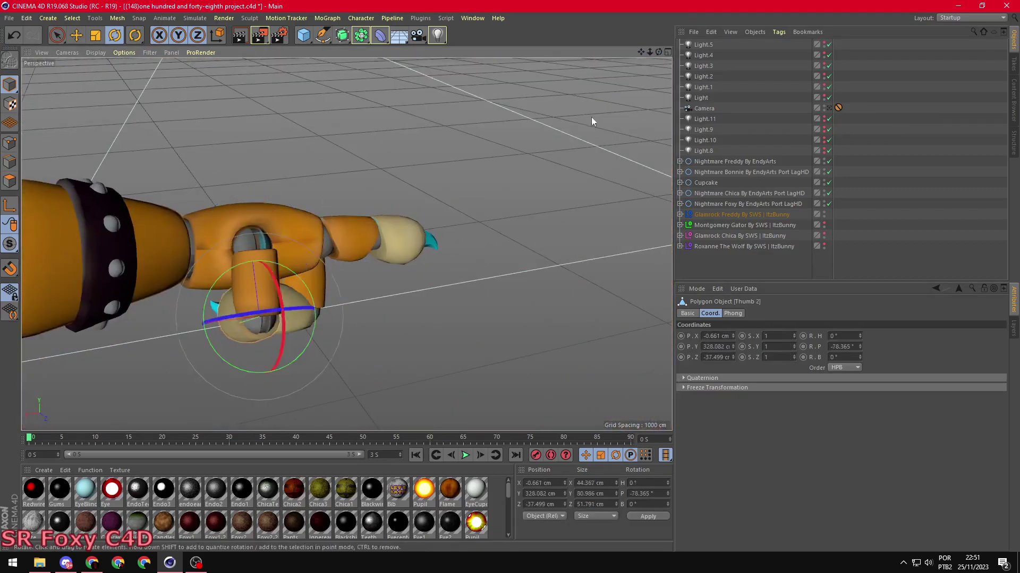
{"action": "key", "text": "ctrl+z"}
{"action": "key", "text": "ctrl+z"}
{"action": "key", "text": "ctrl+z"}
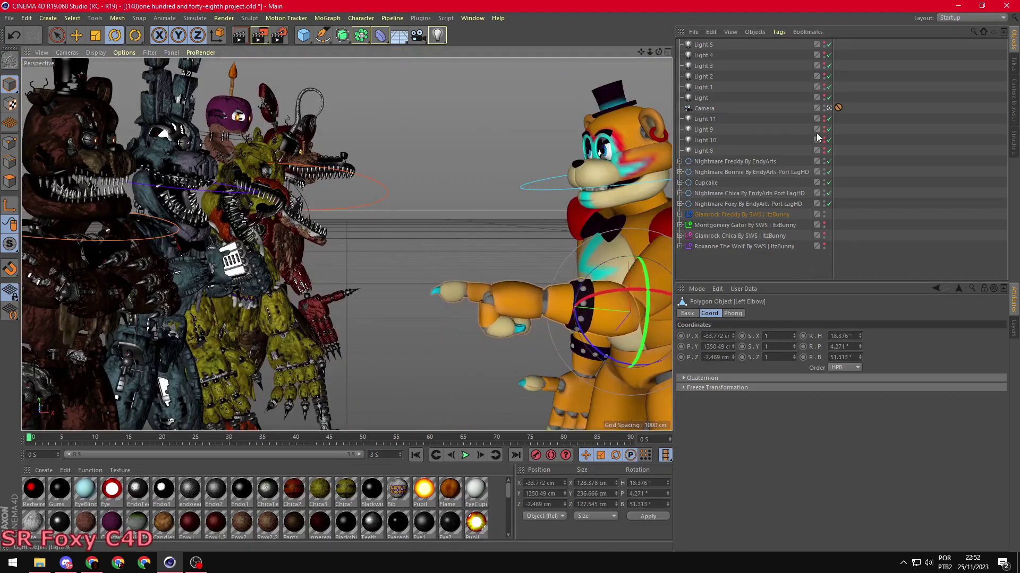
{"action": "key", "text": "ctrl+z"}
Undo earlier edits and swing Montgomery Gator's left arm around Freddy's shoulders.
{"action": "key", "text": "ctrl+z"}
{"action": "key", "text": "ctrl+z"}
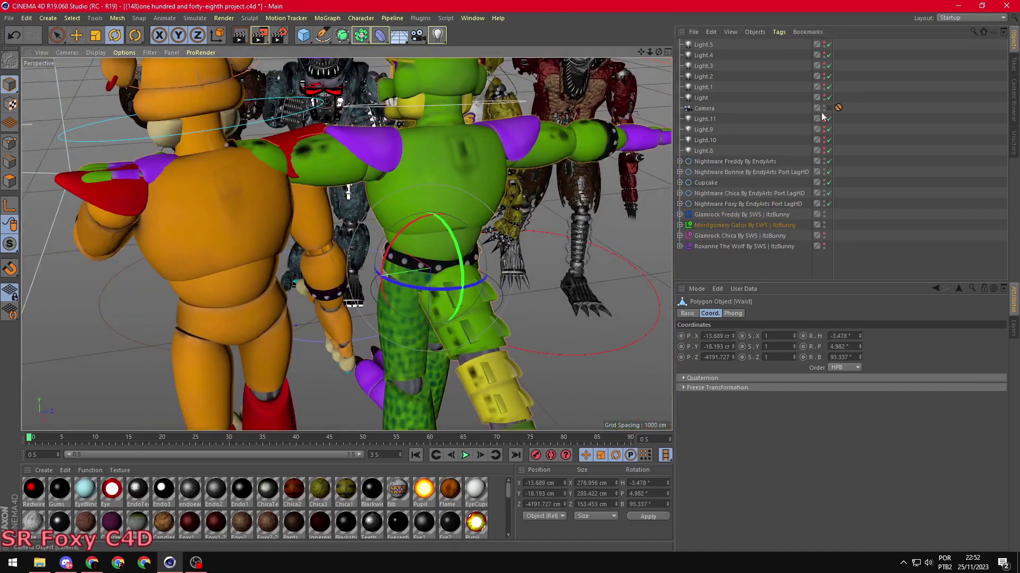
{"action": "key", "text": "ctrl+z"}
{"action": "key", "text": "ctrl+z"}
{"action": "key", "text": "ctrl+z"}
{"action": "key", "text": "ctrl+z"}
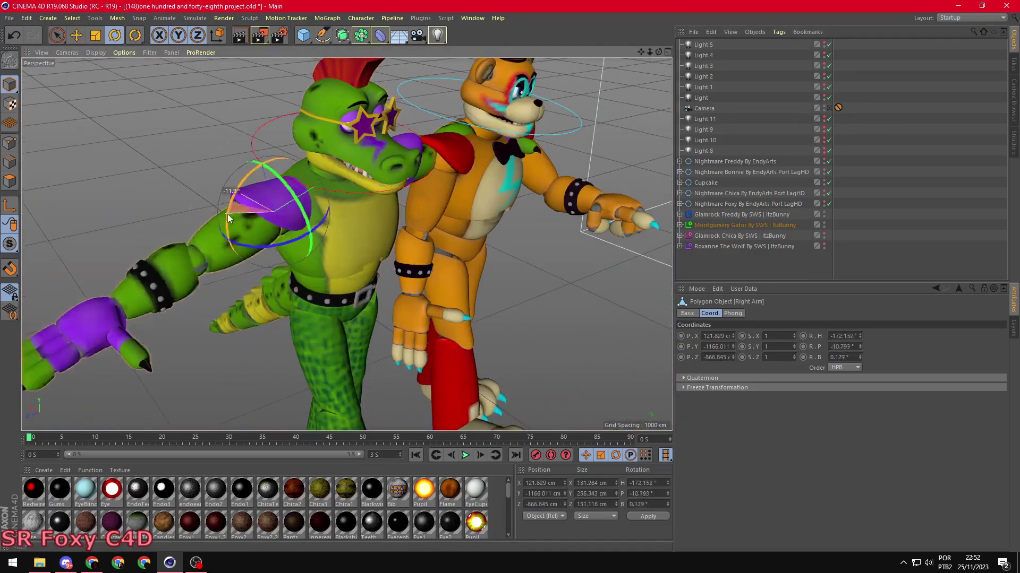
{"action": "key", "text": "ctrl+z"}
{"action": "key", "text": "ctrl+z"}
{"action": "key", "text": "ctrl+z"}
{"action": "key", "text": "ctrl+z"}
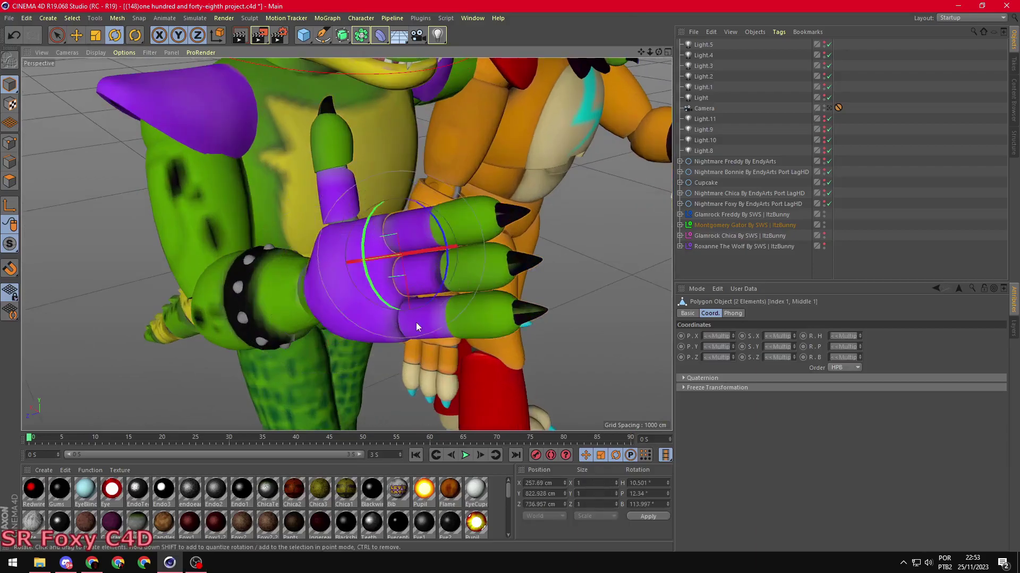
{"action": "key", "text": "ctrl+z"}
{"action": "key", "text": "ctrl+z"}
{"action": "key", "text": "ctrl+z"}
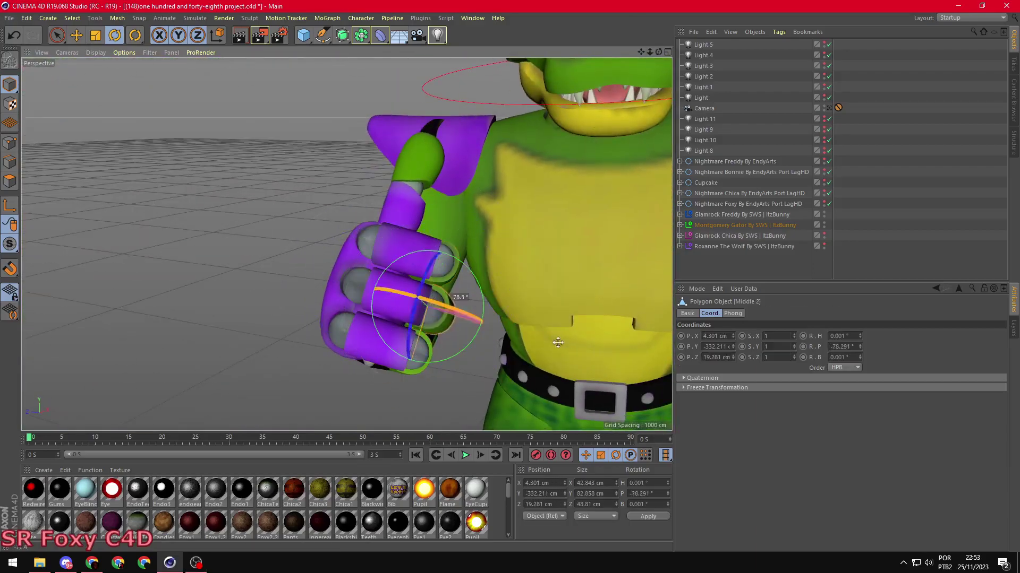
{"action": "key", "text": "ctrl+z"}
Step back the gator's arm pose and adjust his head controller, then deselect.
{"action": "key", "text": "ctrl+z"}
{"action": "key", "text": "ctrl+z"}
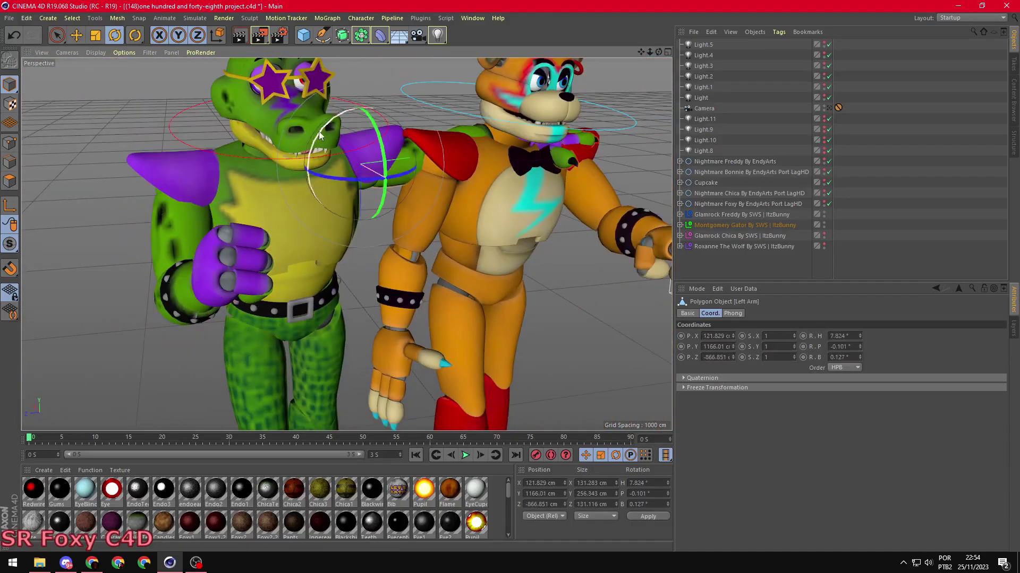
{"action": "left_click_drag", "start_coordinate": [372, 177], "coordinate": [363, 208]}
{"action": "key", "text": "ctrl+z"}
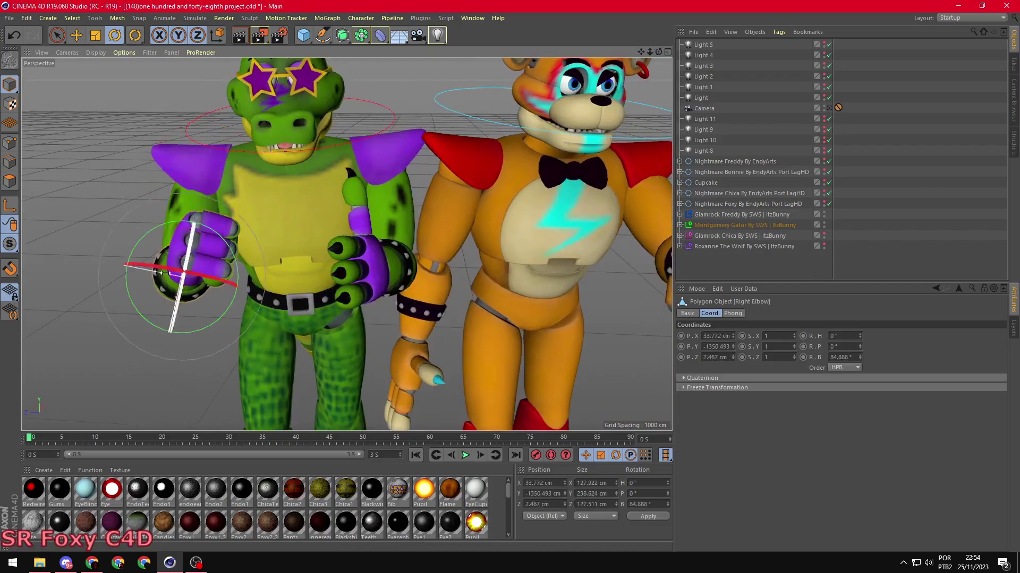
{"action": "key", "text": "ctrl+z"}
{"action": "key", "text": "ctrl+z"}
{"action": "key", "text": "ctrl+z"}
{"action": "key", "text": "ctrl+z"}
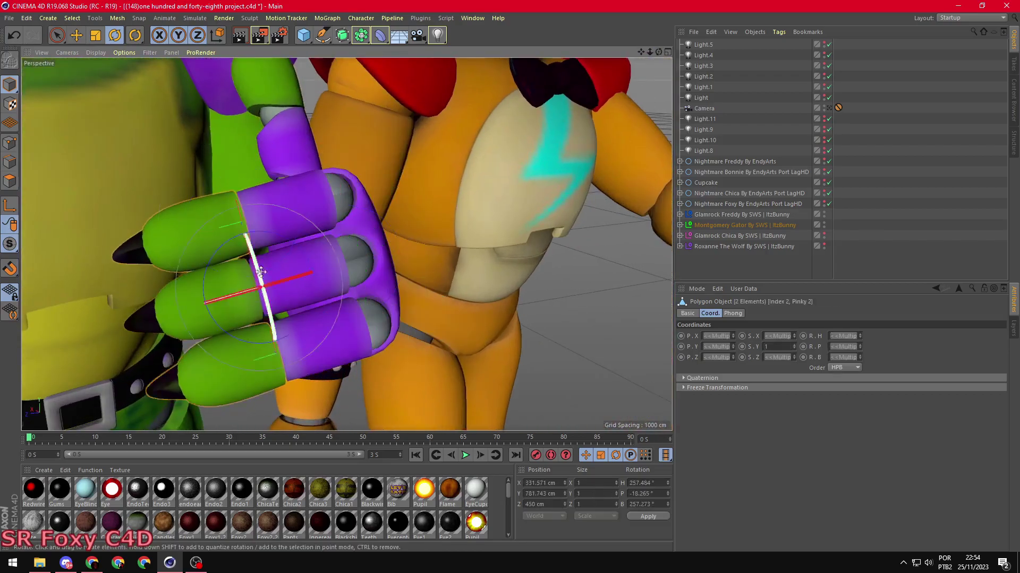
{"action": "key", "text": "ctrl+z"}
{"action": "key", "text": "ctrl+z"}
{"action": "key", "text": "ctrl+z"}
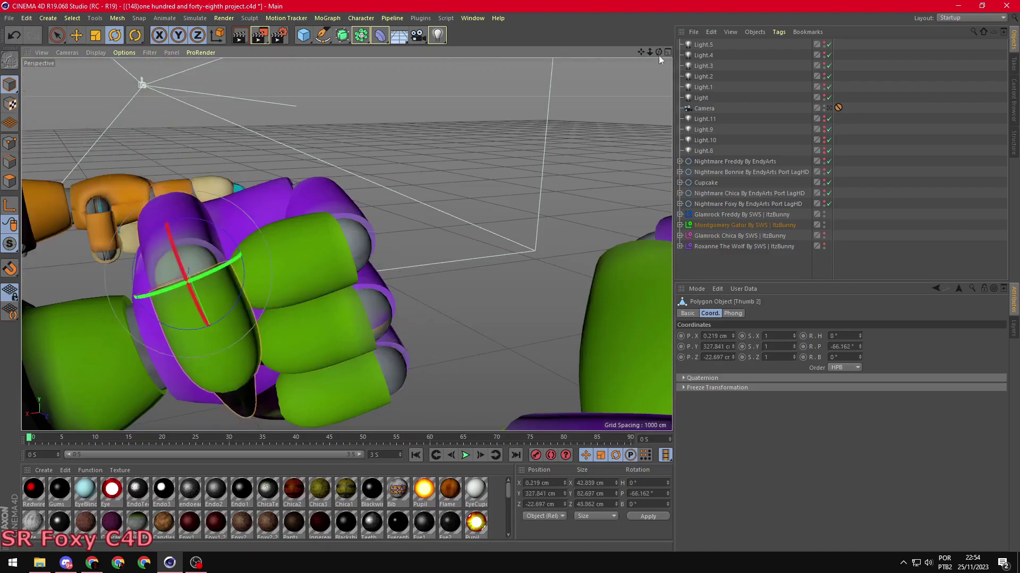
{"action": "key", "text": "ctrl+z"}
{"action": "key", "text": "ctrl+z"}
{"action": "left_click", "coordinate": [520, 229]}
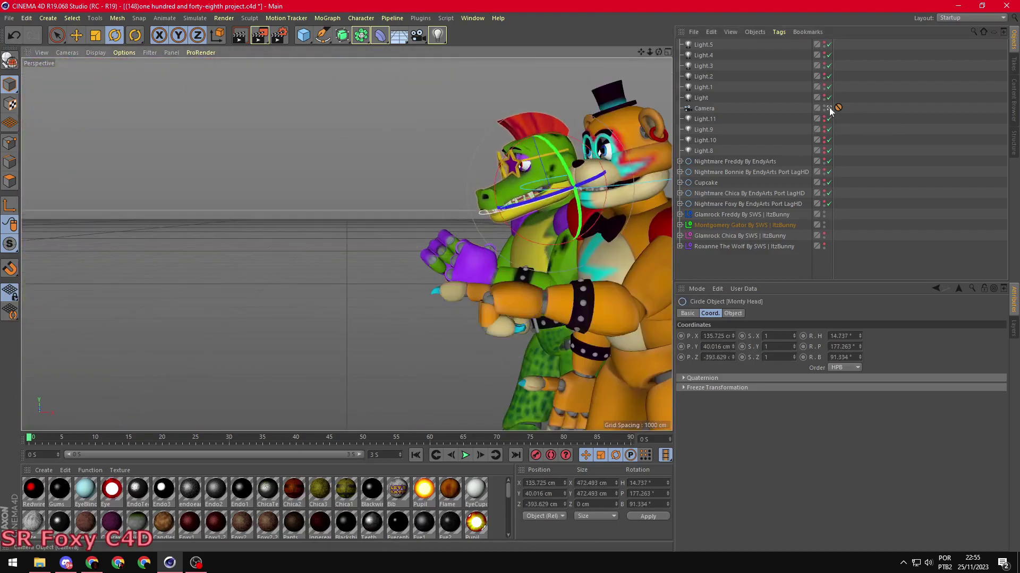
{"action": "left_click", "coordinate": [744, 264]}
Pose Glamrock Chica's leg and left upper eyelid, checking through the scene camera.
{"action": "key", "text": "ctrl+z"}
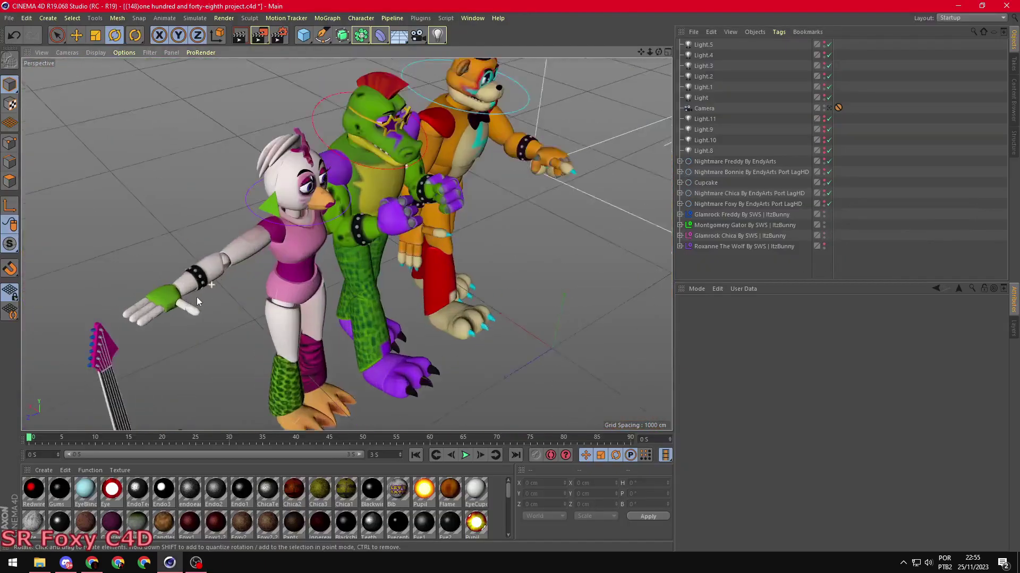
{"action": "key", "text": "ctrl+z"}
{"action": "key", "text": "ctrl+z"}
{"action": "left_click", "coordinate": [405, 355]}
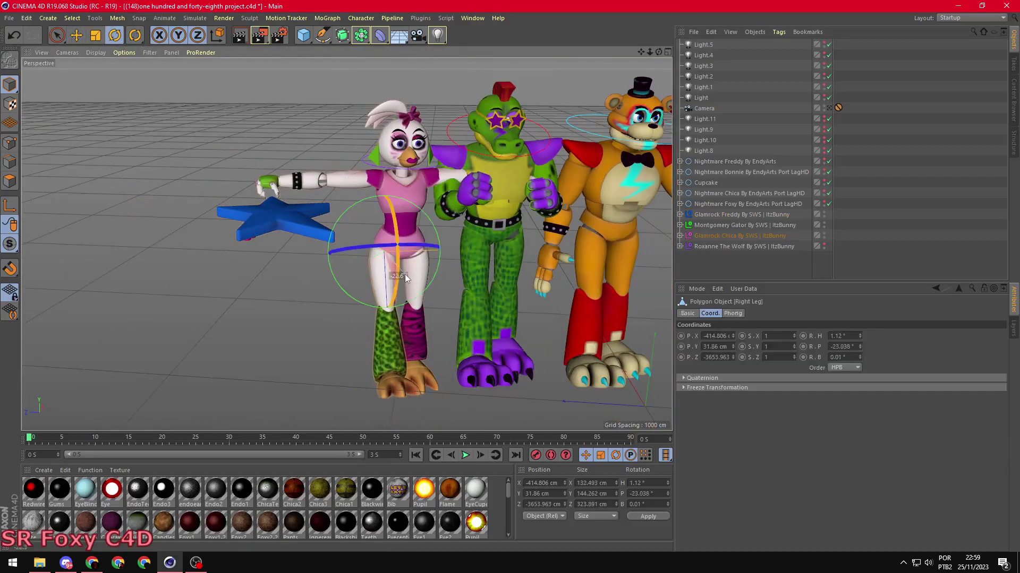
{"action": "left_click", "coordinate": [829, 107]}
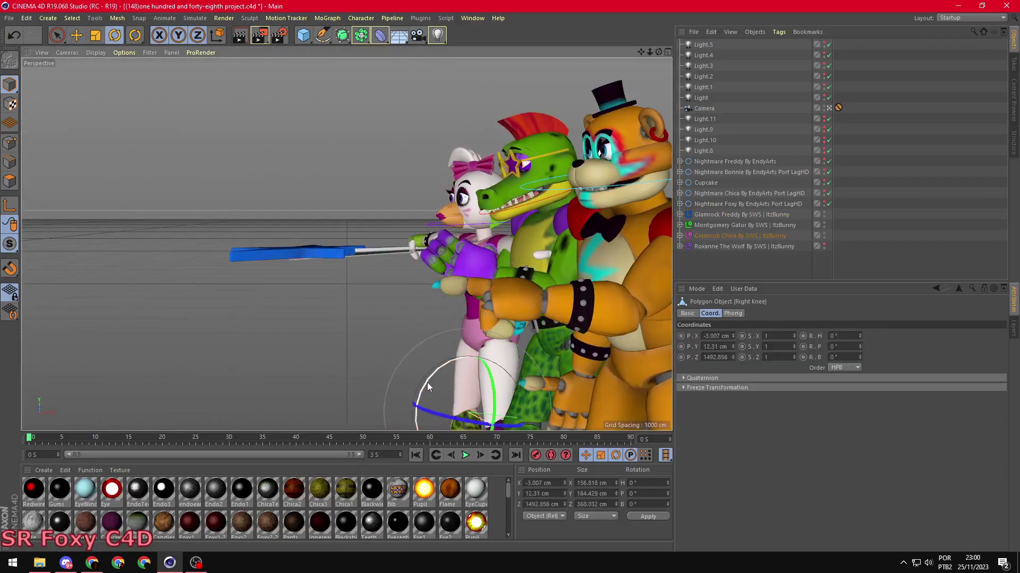
{"action": "key", "text": "ctrl+z"}
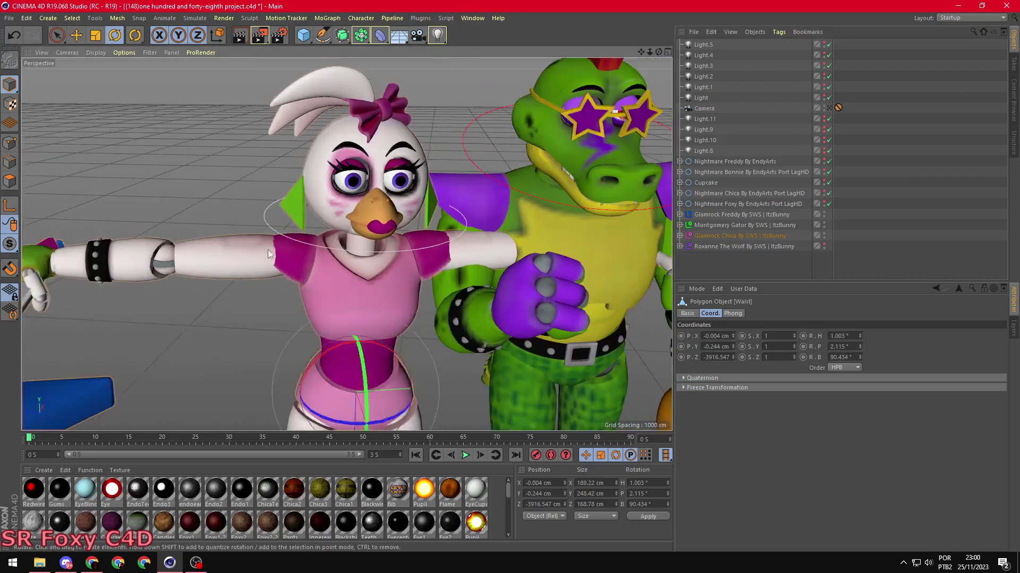
{"action": "scroll", "coordinate": [359, 117], "scroll_direction": "up", "scroll_amount": 5}
{"action": "left_click", "coordinate": [453, 219]}
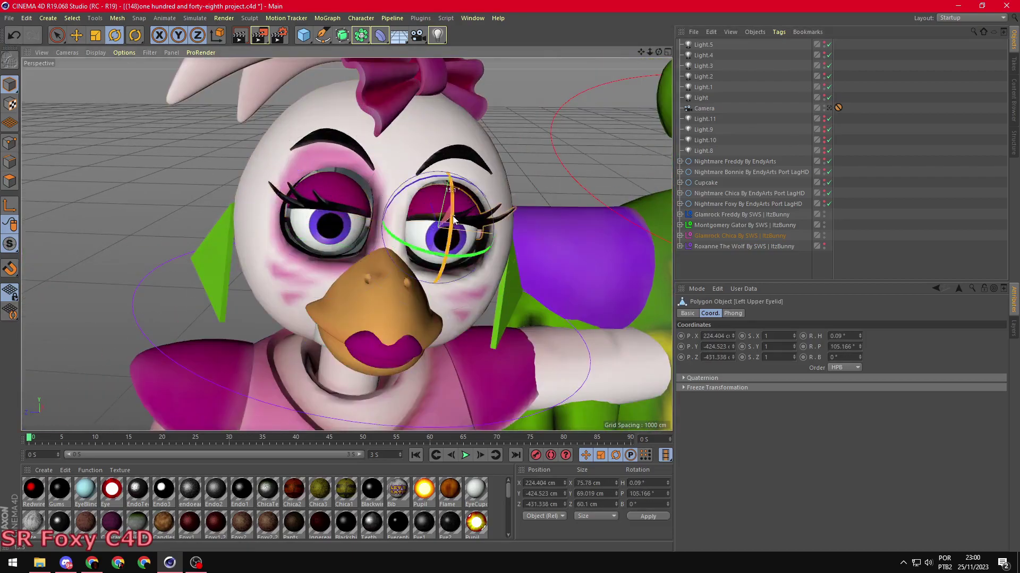
{"action": "scroll", "coordinate": [336, 216], "scroll_direction": "down", "scroll_amount": 5}
{"action": "scroll", "coordinate": [175, 218], "scroll_direction": "down", "scroll_amount": 3}
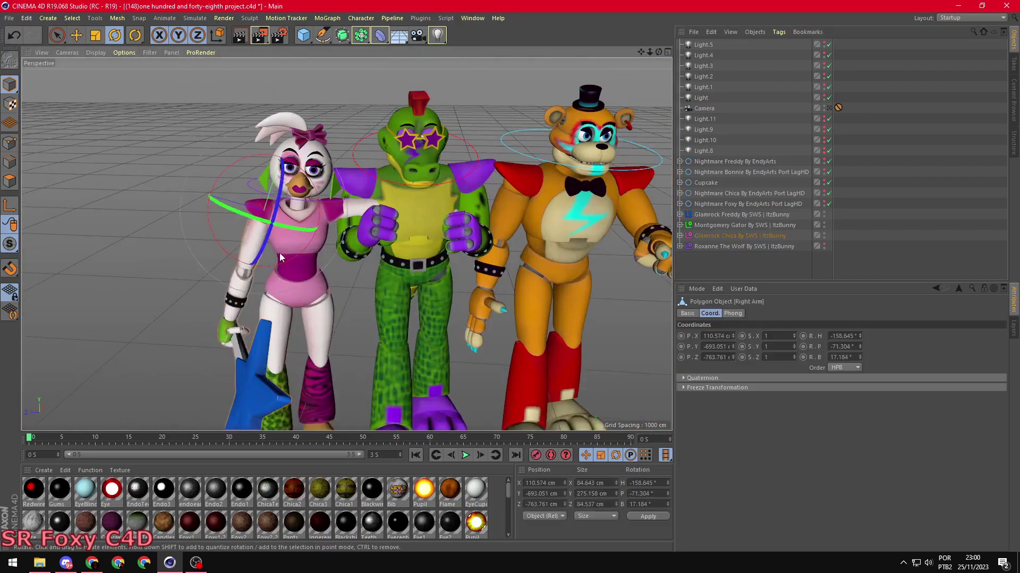
Rotate Chica's right arm, elbow and hand and her left arm to hold the guitar.
{"action": "left_click", "coordinate": [279, 253]}
{"action": "mouse_move", "coordinate": [287, 188]}
{"action": "left_mouse_down", "text": "alt"}
{"action": "mouse_move", "coordinate": [371, 253]}
{"action": "mouse_move", "coordinate": [340, 223]}
{"action": "left_mouse_up", "text": "alt"}
{"action": "left_click", "coordinate": [382, 249]}
{"action": "left_click", "coordinate": [324, 319]}
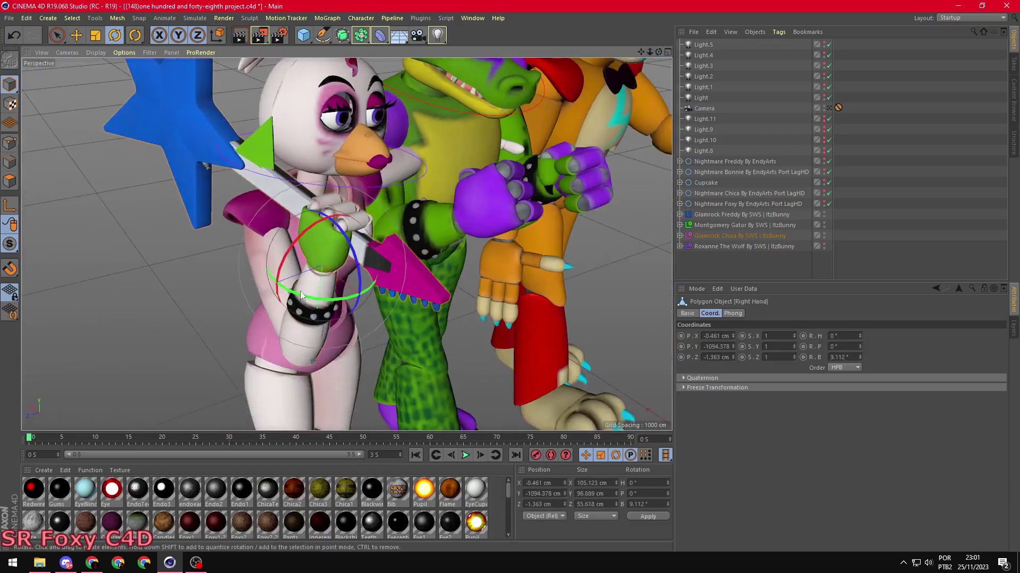
{"action": "mouse_move", "coordinate": [324, 318]}
{"action": "left_mouse_down", "text": "alt"}
{"action": "mouse_move", "coordinate": [626, 64]}
{"action": "mouse_move", "coordinate": [358, 266]}
{"action": "left_mouse_up", "text": "alt"}
{"action": "left_click", "coordinate": [358, 266]}
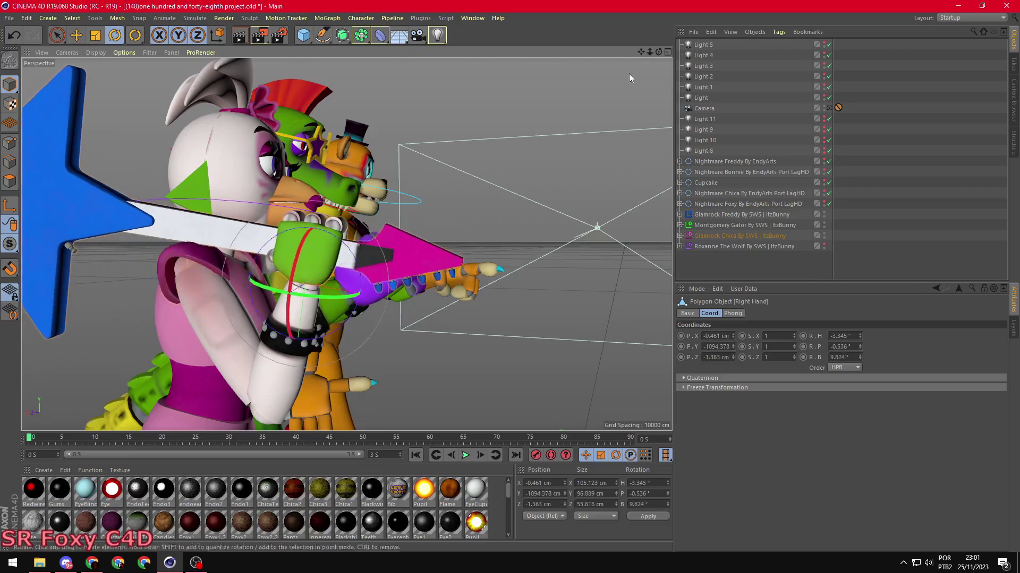
{"action": "left_click_drag", "start_coordinate": [628, 78], "coordinate": [514, 281], "text": "alt"}
{"action": "left_click", "coordinate": [514, 282]}
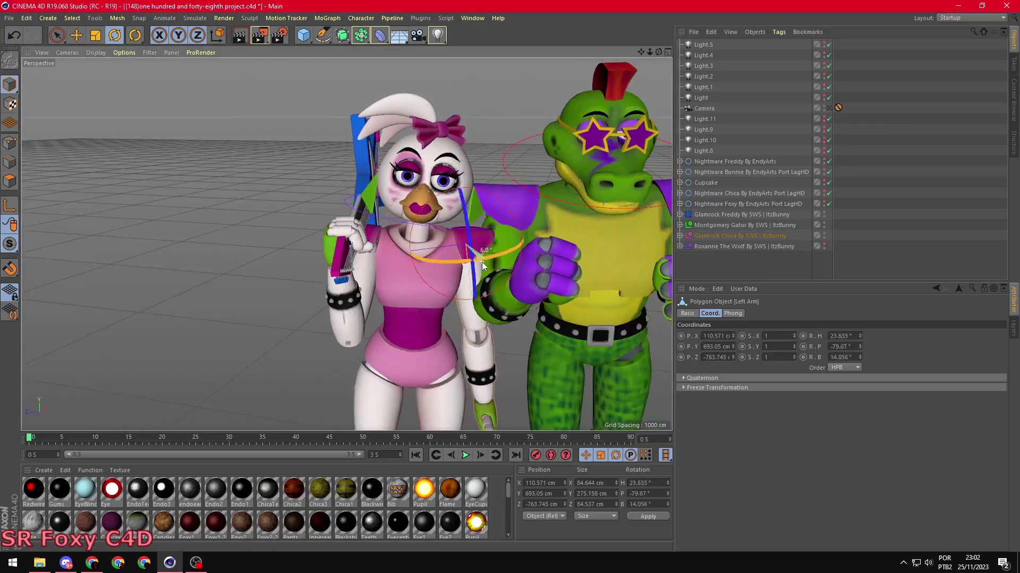
{"action": "scroll", "coordinate": [482, 265], "scroll_direction": "down", "scroll_amount": 5}
Rotate Roxanne's left leg and right arm.
{"action": "key", "text": "e"}
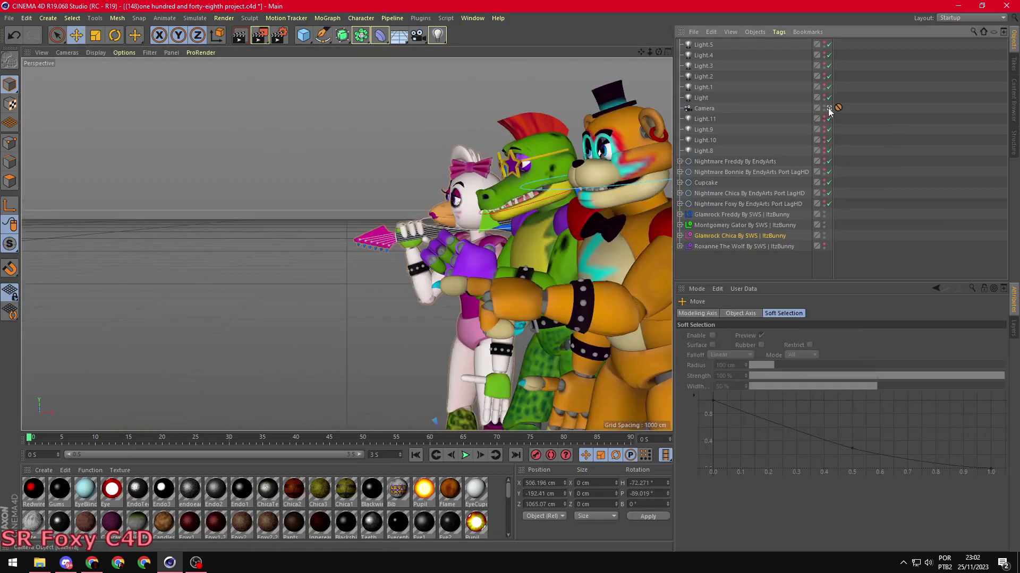
{"action": "key", "text": "r"}
{"action": "left_click", "coordinate": [364, 282]}
{"action": "scroll", "coordinate": [364, 282], "scroll_direction": "up", "scroll_amount": 3}
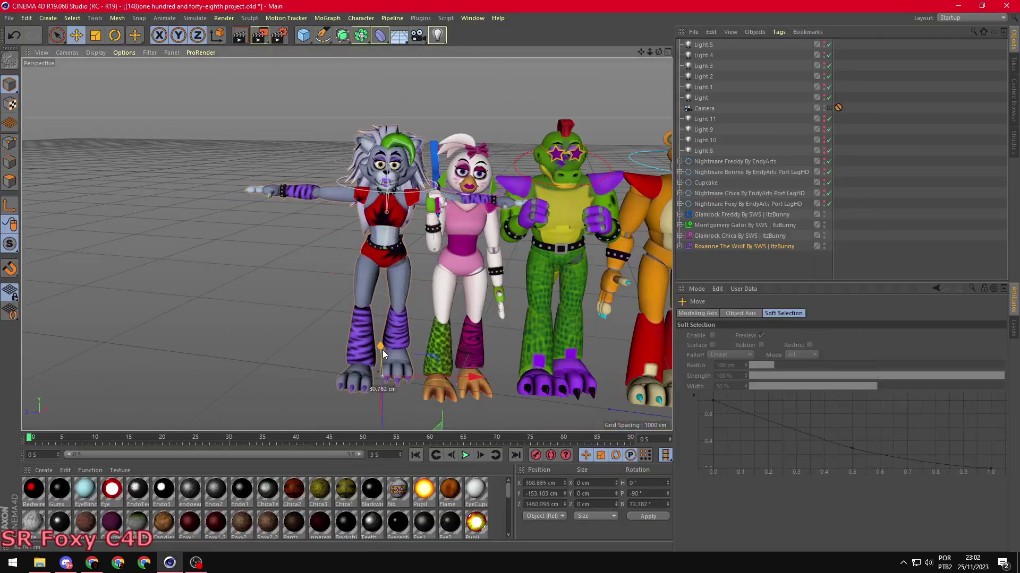
{"action": "mouse_move", "coordinate": [382, 349]}
{"action": "left_mouse_down", "text": "alt"}
{"action": "mouse_move", "coordinate": [573, 242]}
{"action": "mouse_move", "coordinate": [328, 167]}
{"action": "mouse_move", "coordinate": [404, 297]}
{"action": "left_mouse_up", "text": "alt"}
{"action": "left_click", "coordinate": [328, 167]}
{"action": "scroll", "coordinate": [441, 334], "scroll_direction": "up", "scroll_amount": 5}
Curl the fingers and thumb of Roxanne's hand.
{"action": "left_click", "coordinate": [440, 334]}
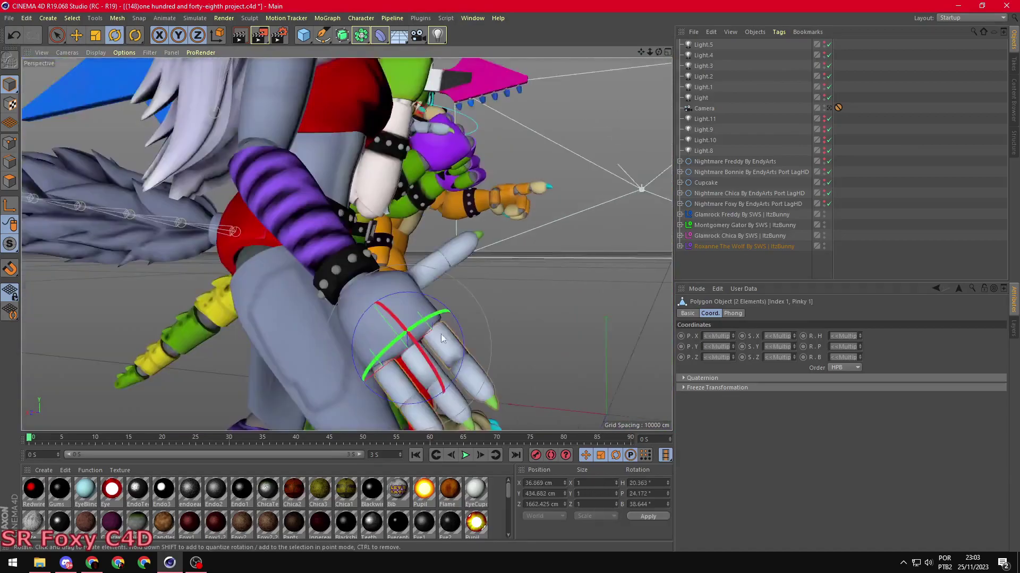
{"action": "mouse_move", "coordinate": [441, 333]}
{"action": "left_mouse_down", "text": "alt"}
{"action": "mouse_move", "coordinate": [452, 367]}
{"action": "mouse_move", "coordinate": [354, 206]}
{"action": "left_mouse_up", "text": "alt"}
{"action": "left_click", "coordinate": [355, 206]}
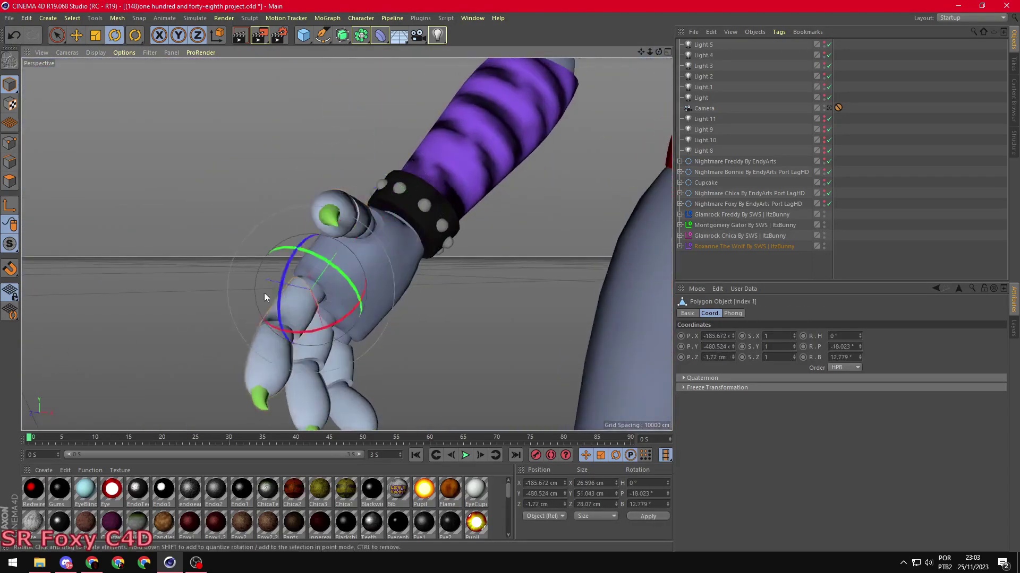
{"action": "scroll", "coordinate": [490, 163], "scroll_direction": "down", "scroll_amount": 5}
{"action": "left_click_drag", "start_coordinate": [490, 162], "coordinate": [467, 195], "text": "alt"}
Bend Roxanne's left elbow and rotate her left hand.
{"action": "key", "text": "e"}
{"action": "scroll", "coordinate": [378, 305], "scroll_direction": "up", "scroll_amount": 3}
{"action": "left_click", "coordinate": [430, 233]}
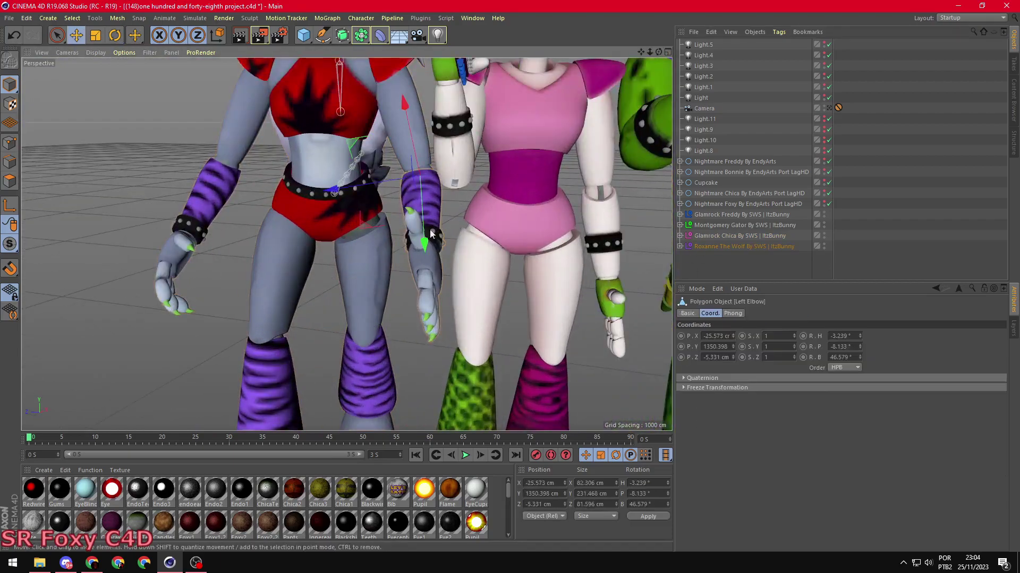
{"action": "key", "text": "r"}
{"action": "left_click", "coordinate": [419, 274]}
{"action": "scroll", "coordinate": [426, 152], "scroll_direction": "up", "scroll_amount": 3}
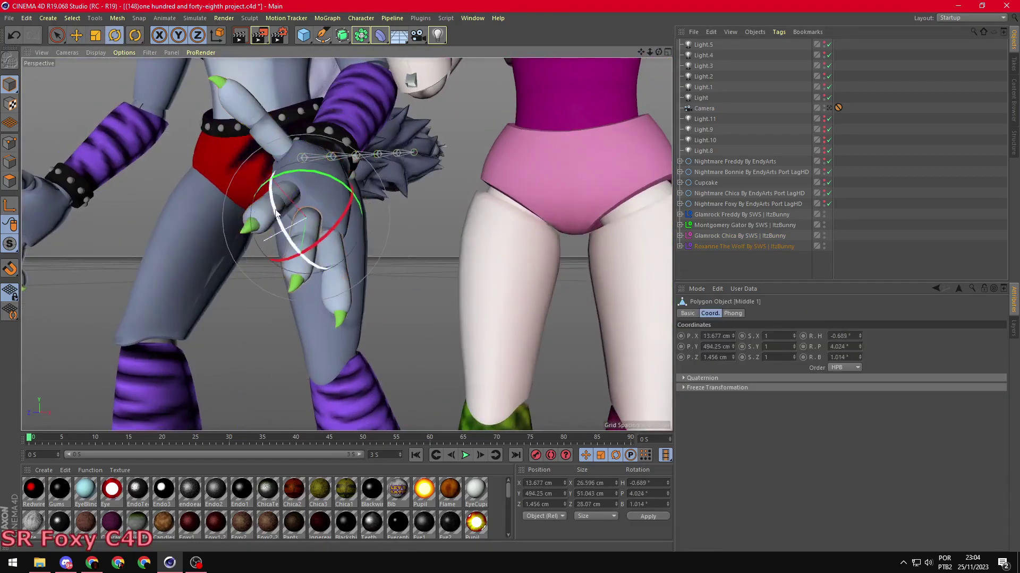
{"action": "scroll", "coordinate": [264, 184], "scroll_direction": "down", "scroll_amount": 5}
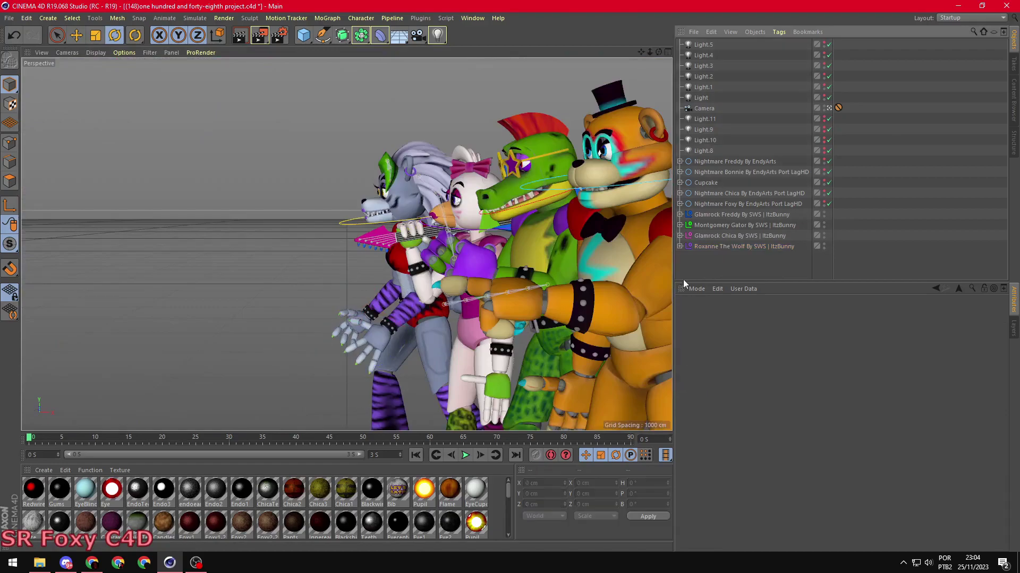
Slide the whole Roxanne model into line beside Chica using the four-view layout.
{"action": "left_click", "coordinate": [744, 246]}
{"action": "middle_click", "coordinate": [544, 212]}
{"action": "key", "text": "e"}
{"action": "left_click_drag", "start_coordinate": [544, 212], "coordinate": [544, 77]}
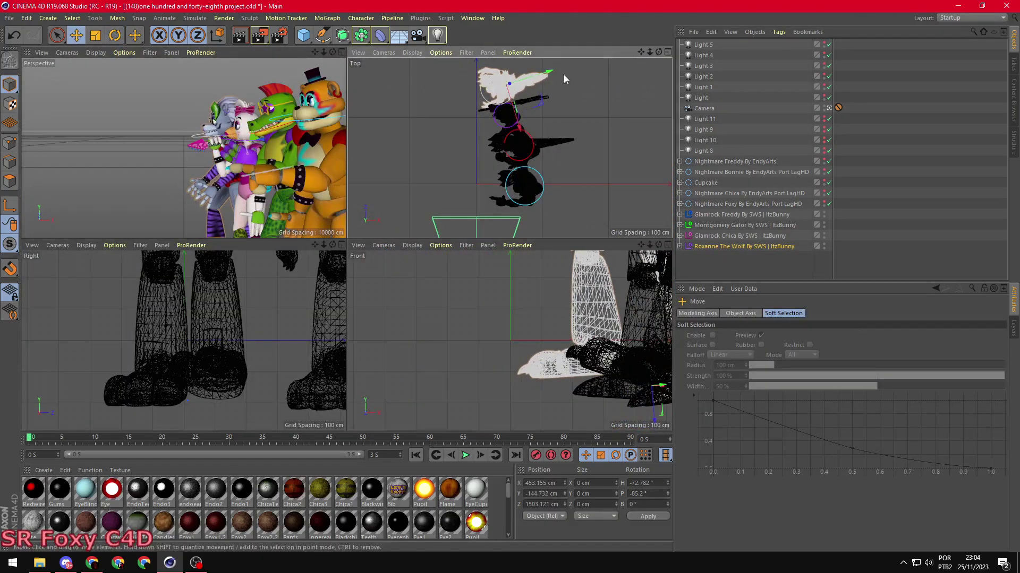
{"action": "key", "text": "F1"}
Adjust Roxanne's right upper eyelid, left ear and neck.
{"action": "left_click", "coordinate": [330, 207]}
{"action": "key", "text": "r"}
{"action": "scroll", "coordinate": [332, 167], "scroll_direction": "up", "scroll_amount": 5}
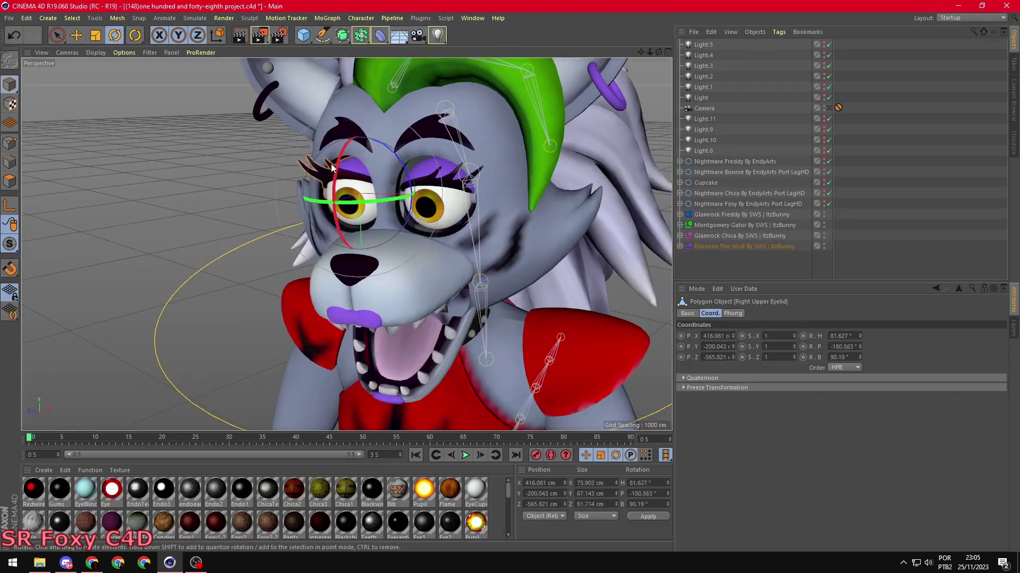
{"action": "scroll", "coordinate": [428, 150], "scroll_direction": "down", "scroll_amount": 5}
{"action": "left_click_drag", "start_coordinate": [346, 164], "coordinate": [434, 281], "text": "alt"}
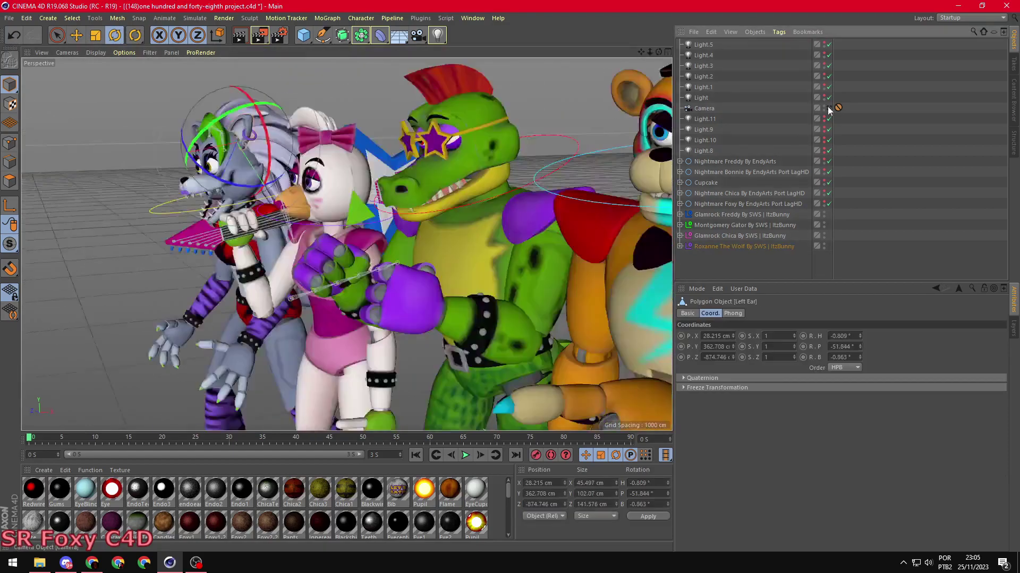
{"action": "left_click", "coordinate": [435, 282]}
{"action": "scroll", "coordinate": [398, 292], "scroll_direction": "up", "scroll_amount": 3}
{"action": "scroll", "coordinate": [398, 292], "scroll_direction": "down", "scroll_amount": 3}
{"action": "left_click", "coordinate": [448, 240]}
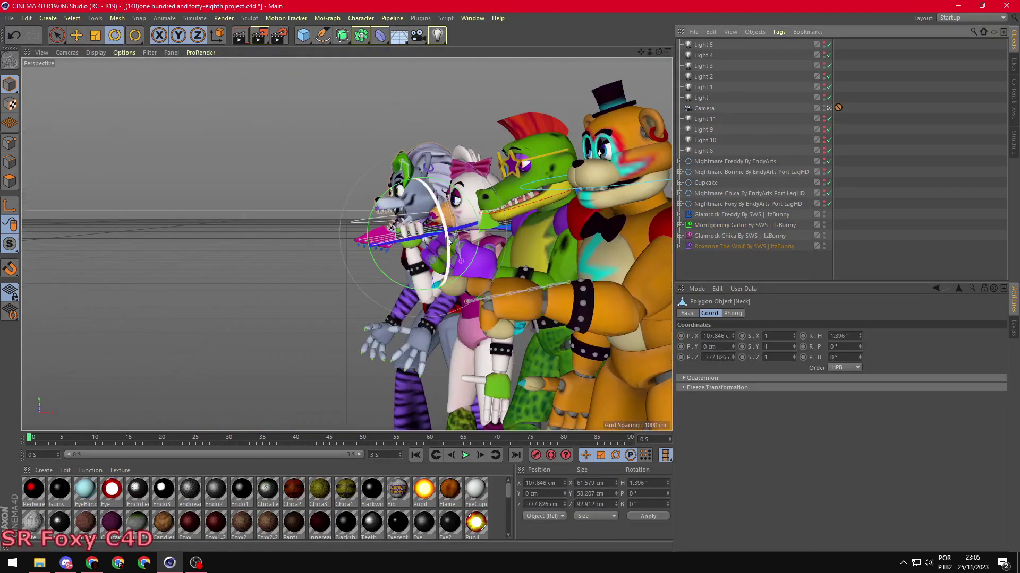
Unhide the Nightmare characters and render the scene to the Picture Viewer at 1920x1080.
{"action": "left_click_drag", "start_coordinate": [824, 204], "coordinate": [824, 162]}
{"action": "key", "text": "shift+r"}
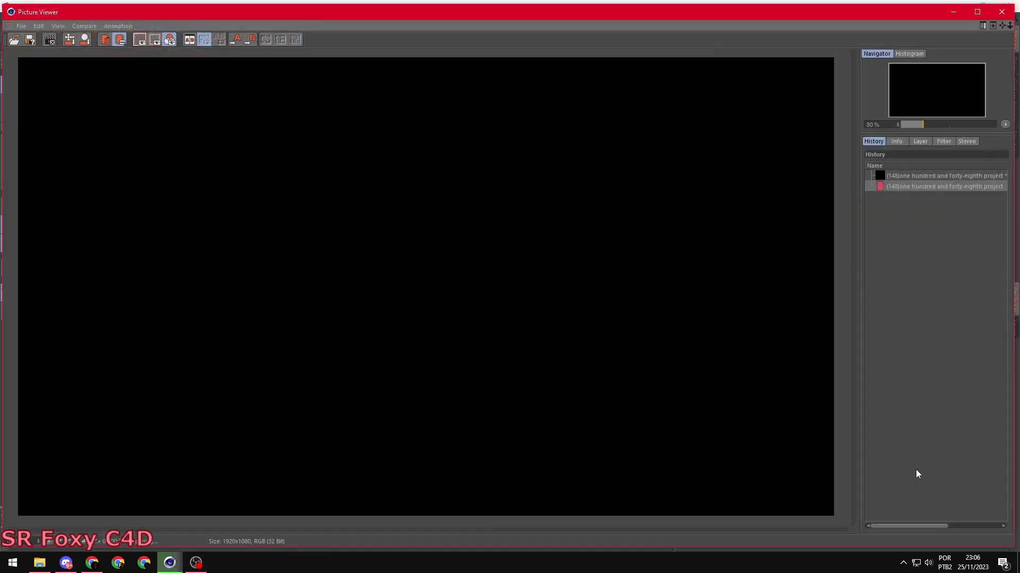